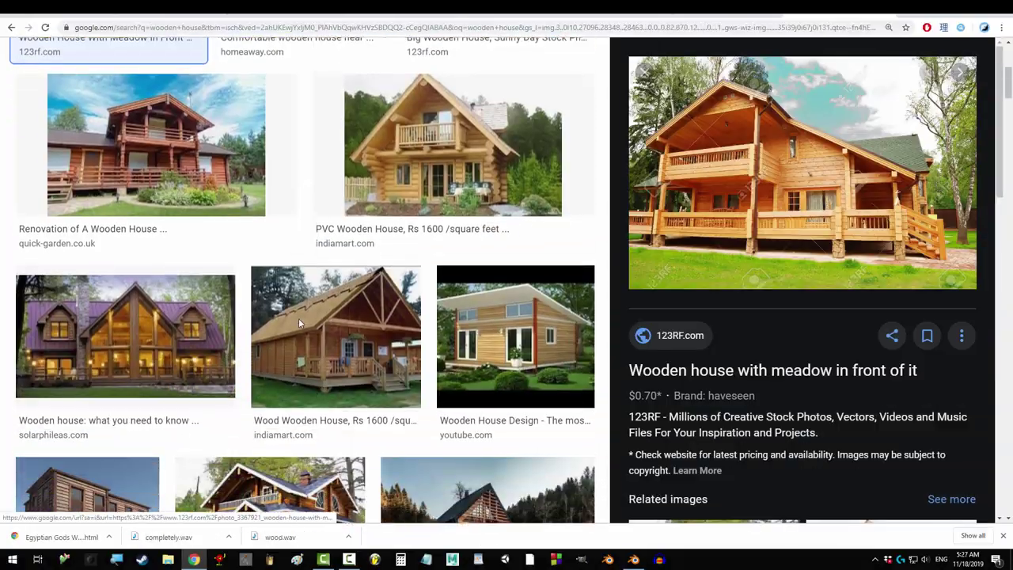
scroll(298, 318, down, 4)
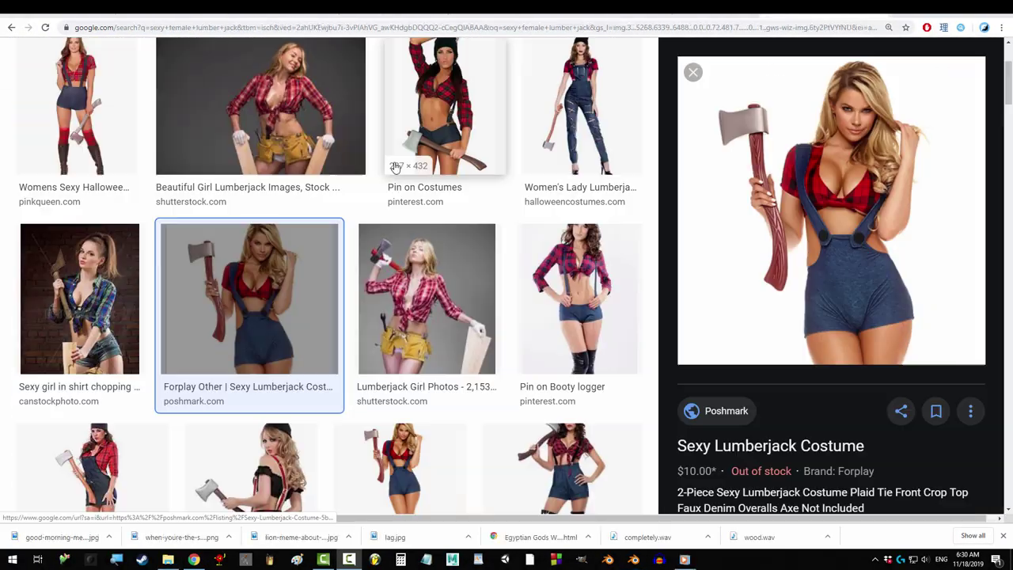
scroll(404, 316, down, 2)
click(249, 340)
scroll(404, 316, down, 3)
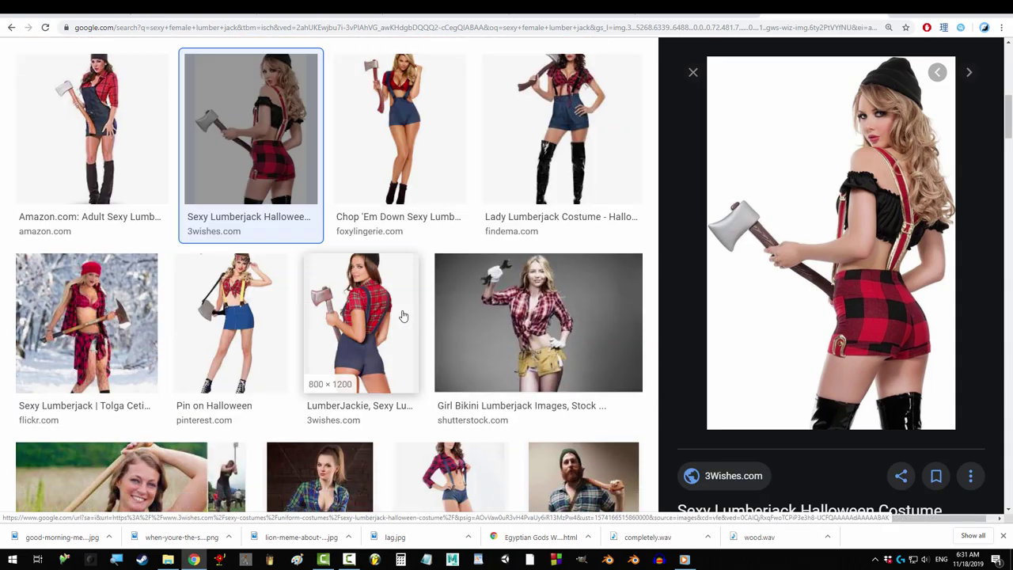
scroll(404, 317, down, 3)
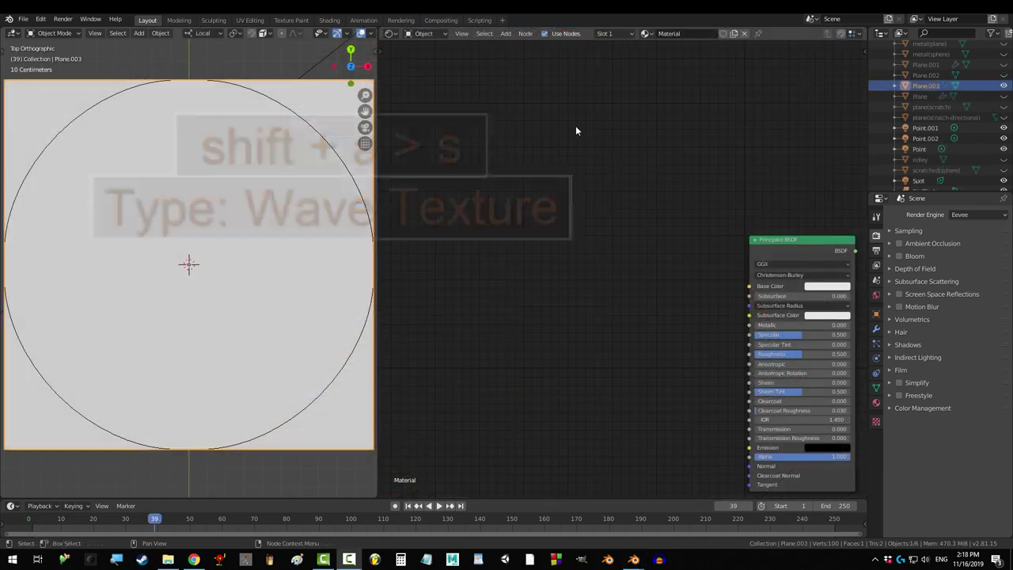
- Add and preview a Wave Texture node with scale 0.7, distortion 4.5, detail 0 and detail scale 5.6
text(w)
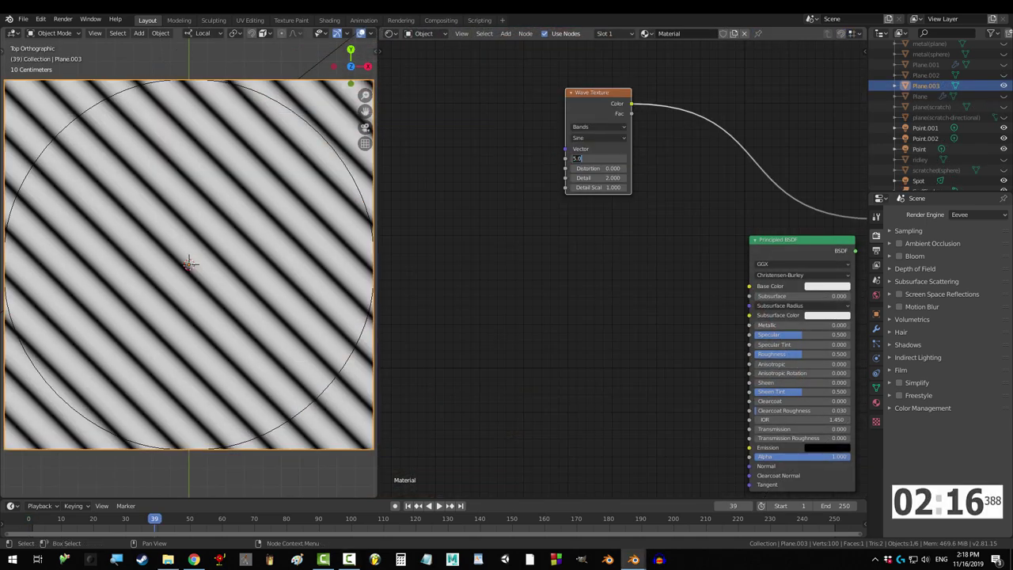
key(Tab)
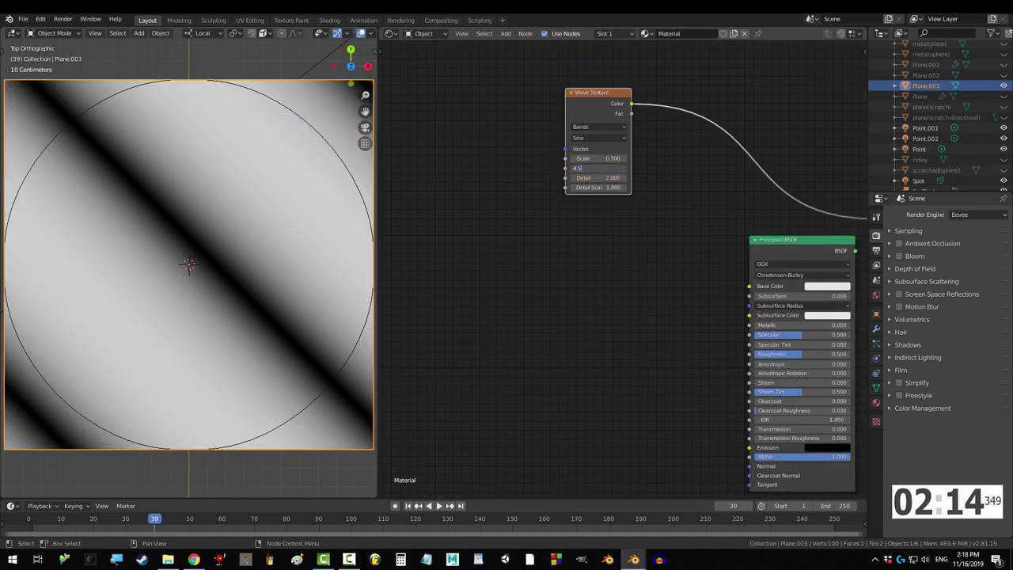
key(Tab)
key(Tab)
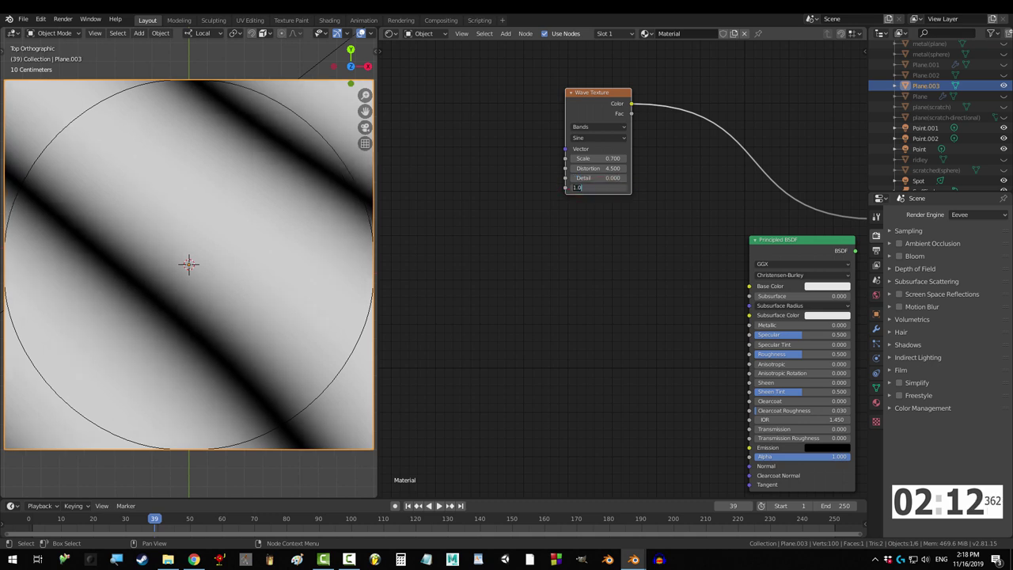
text(5.6)
key(Return)
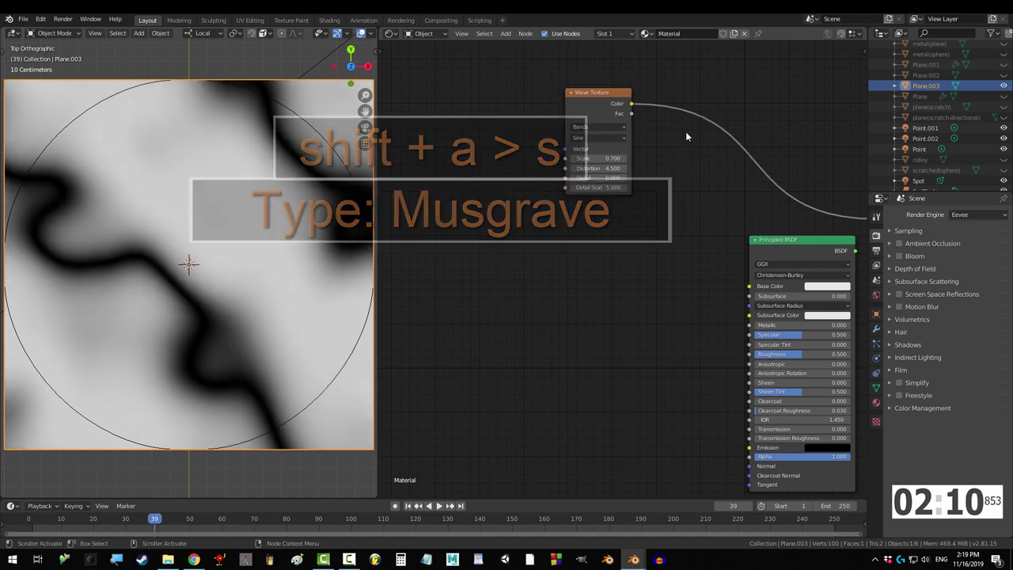
- Add a Musgrave Texture node after the Wave Texture and feed the wave's Color into its Scale input
key(shift+a)
text(smus)
key(Return)
click(648, 95)
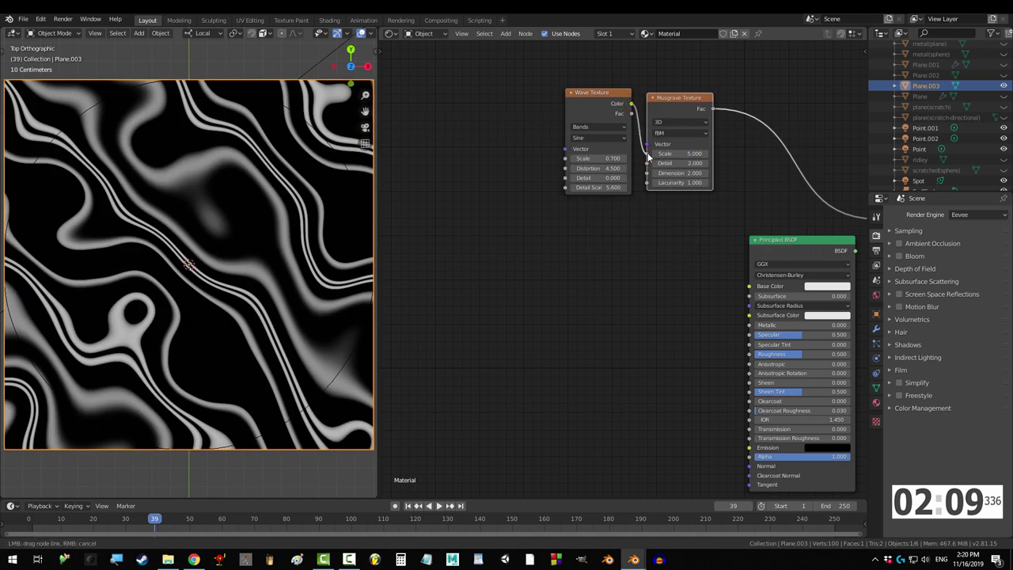
drag(647, 156, 648, 154)
- Set the Musgrave Texture's detail to 16, dimension to 0.2 and lacunarity to 2.9
text(16)
key(Tab)
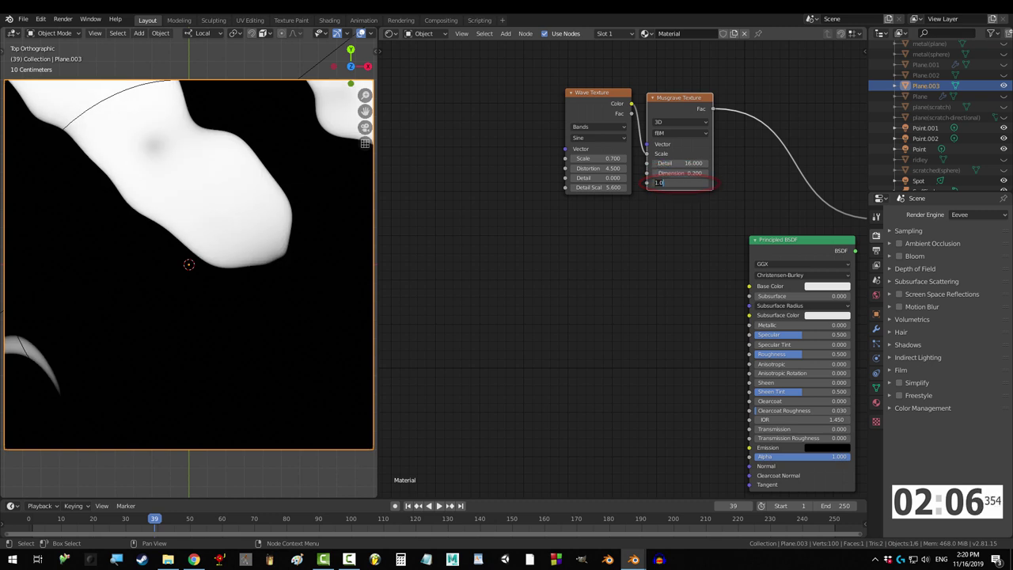
key(Return)
- Insert a ColorRamp node after the Musgrave Texture and flip its gradient to run from white to black
key(shift+a)
text(s)
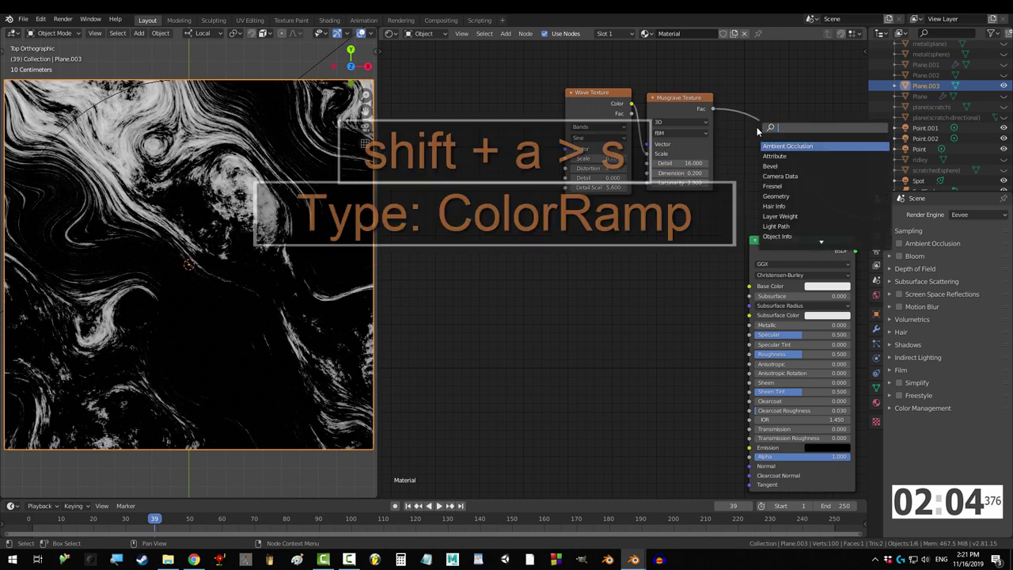
text(ColorRamp)
key(Return)
click(774, 99)
click(761, 135)
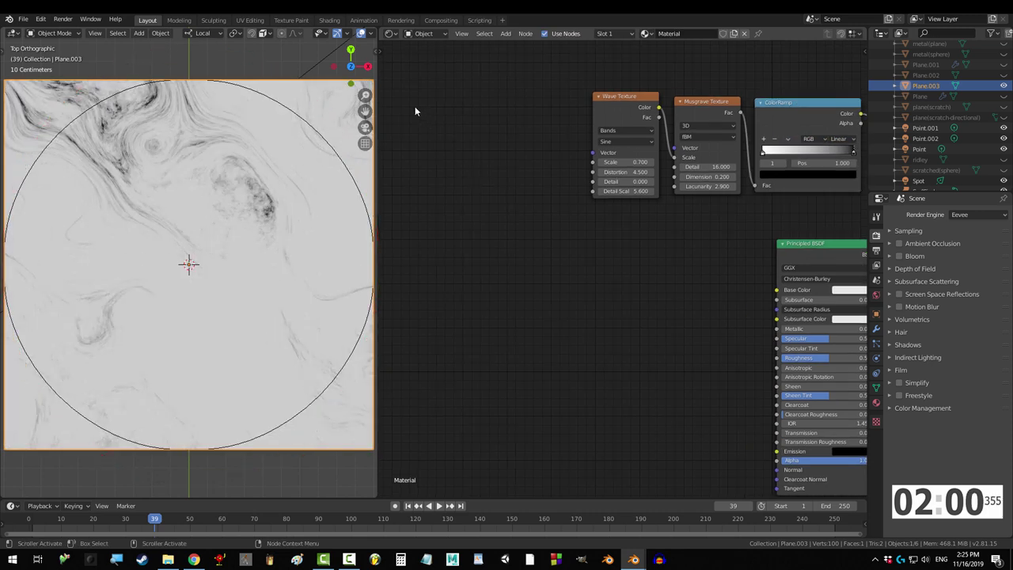
- Add and preview a Brick Texture node with squash 1.2, squash frequency 3 and scale 6
key(shift+a)
text(sbrick)
key(Return)
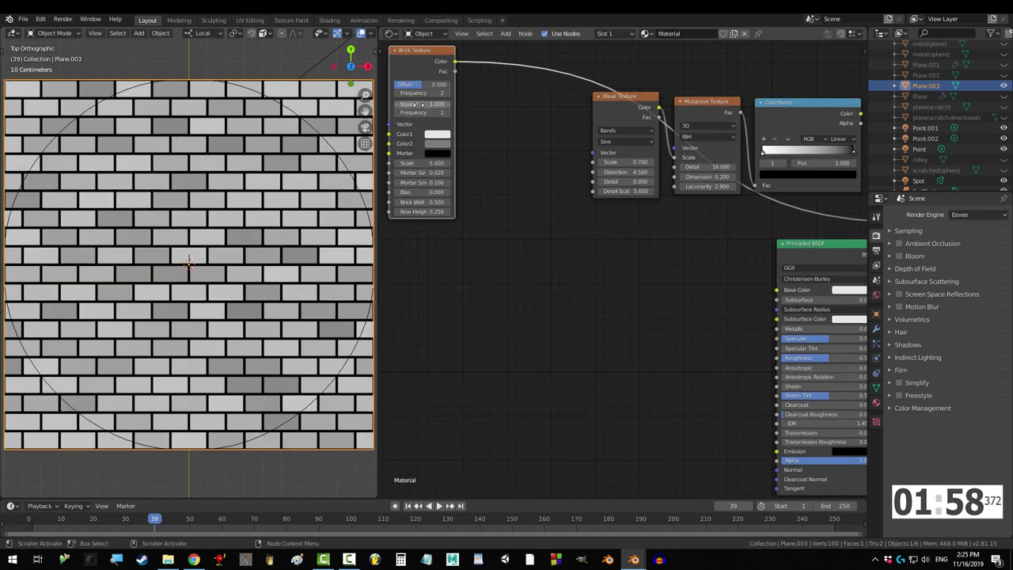
text(1)
key(Tab)
text(3)
key(Tab)
text(6)
- Set the Brick Texture's mortar size to 0.006, mortar smoothness to 0.5 and brick width to 1.9
key(Tab)
text(0.02)
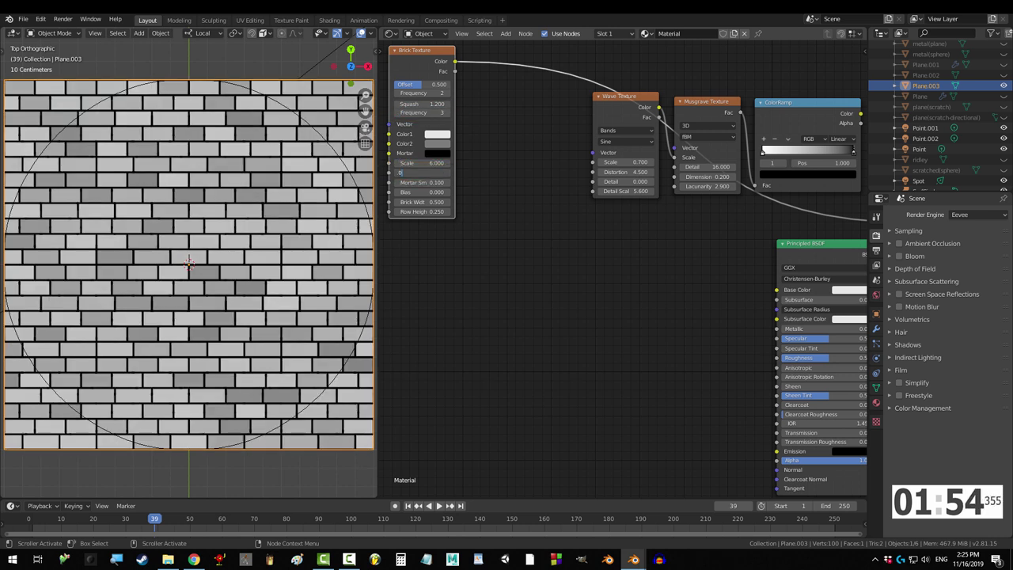
key(Tab)
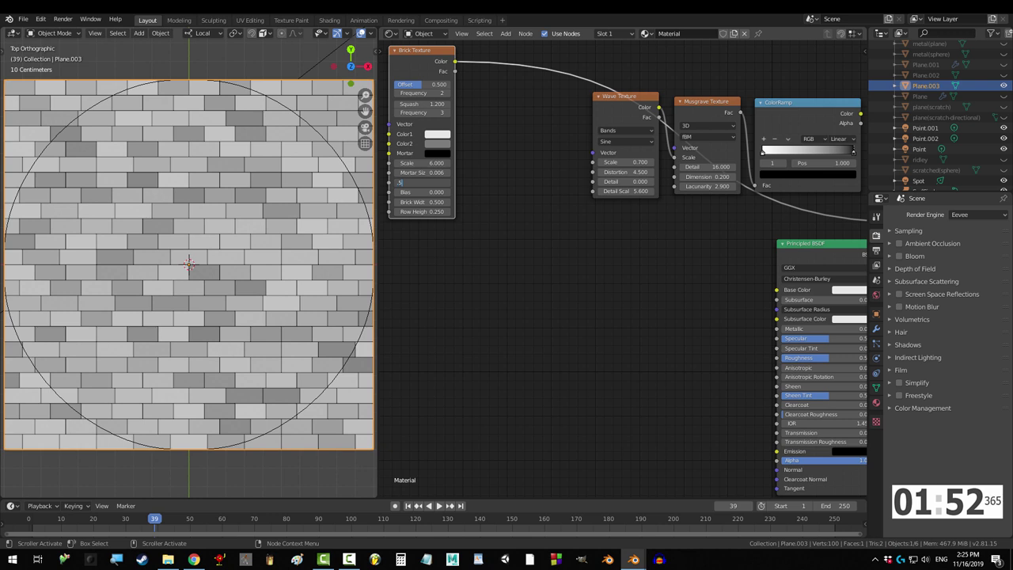
key(Tab)
text(9)
key(Return)
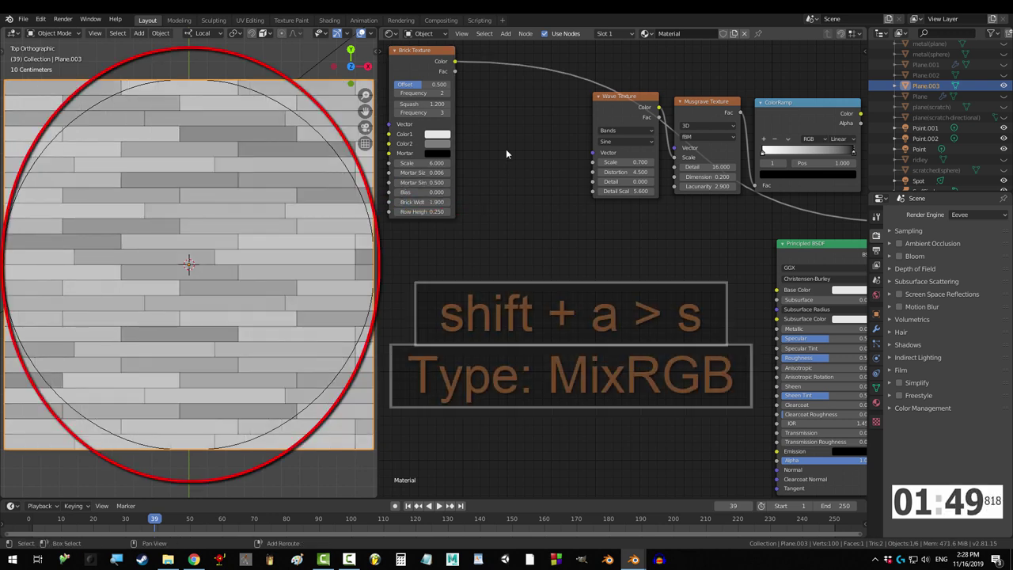
- Add and preview a MixRGB node before the Wave Texture with its factor set to 0.15
key(shift+a)
key(s)
text(mixr)
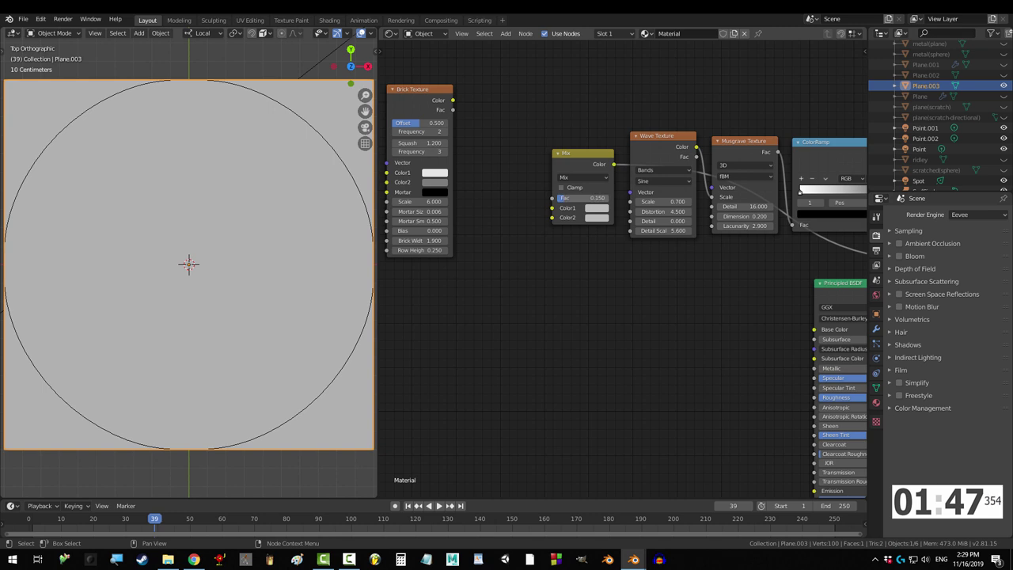
- Add a Texture Coordinate node, linking it to the Mix node's Color1 and the Brick Texture's Color to Color2
key(shift+a)
text(stexture)
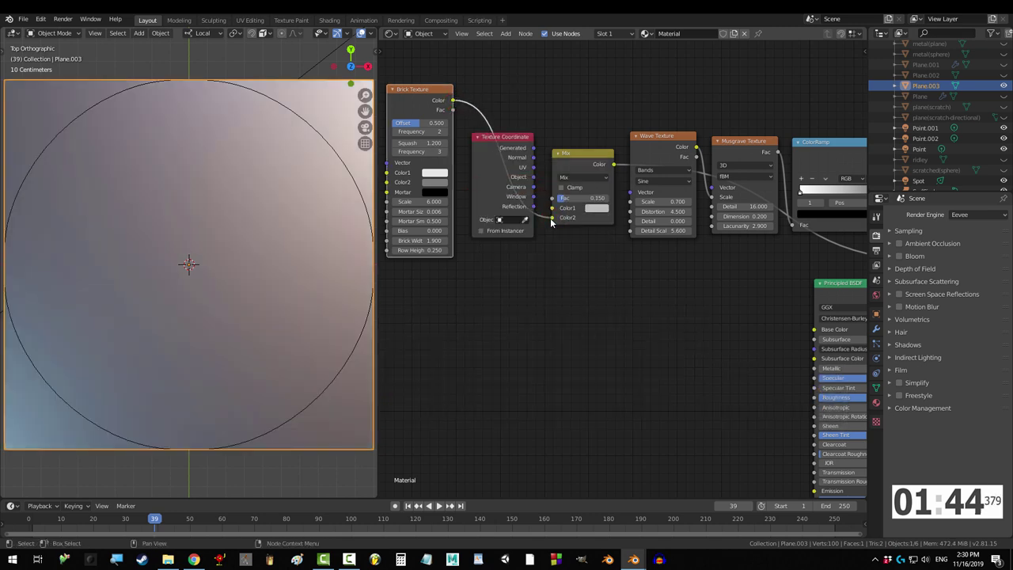
drag(550, 208, 552, 207)
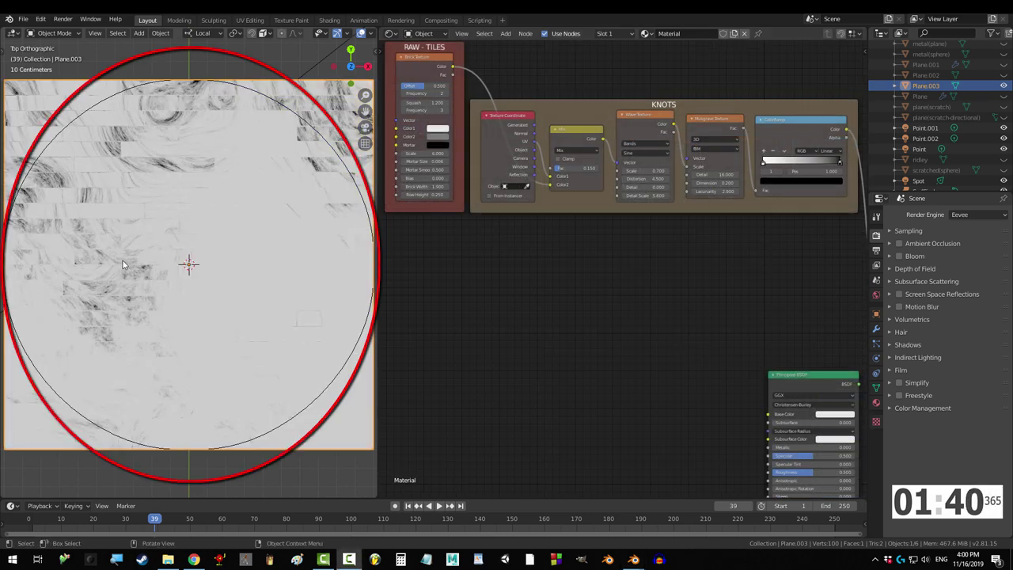
- Add and preview a Noise Texture node below the KNOTS frame with scale 9.2, detail 7.2 and distortion 1.4
key(shift+a)
text(snoise)
key(Return)
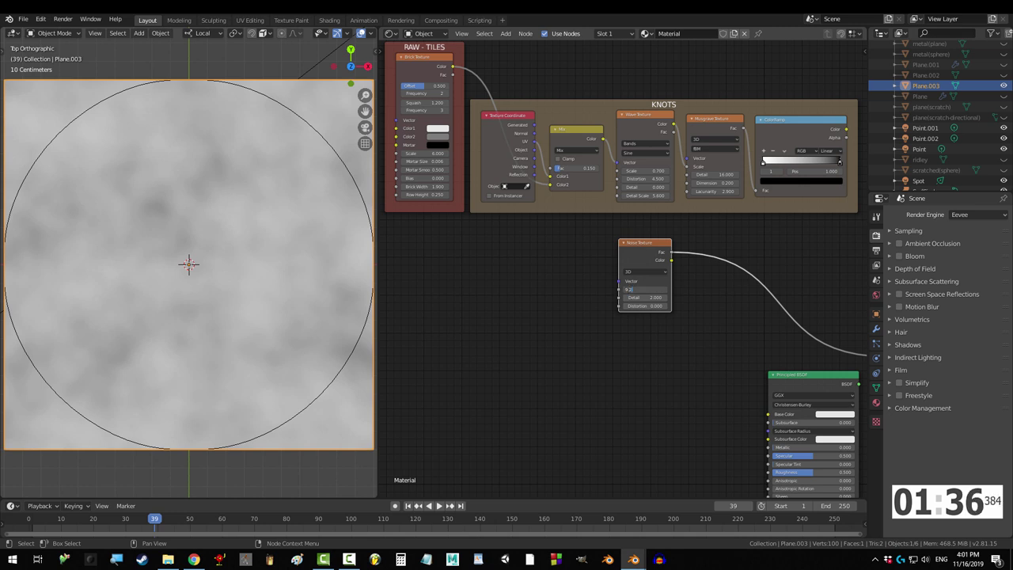
key(Tab)
text(7)
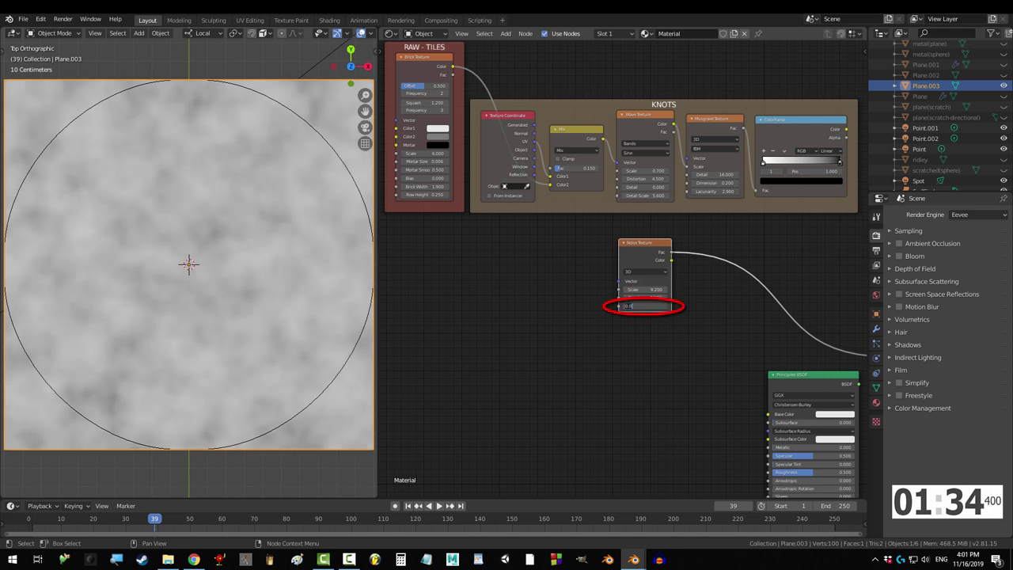
key(Return)
- Insert a Musgrave Texture node after the Noise Texture with detail 5.1, dimension 0 and lacunarity 2.8
key(shift+a)
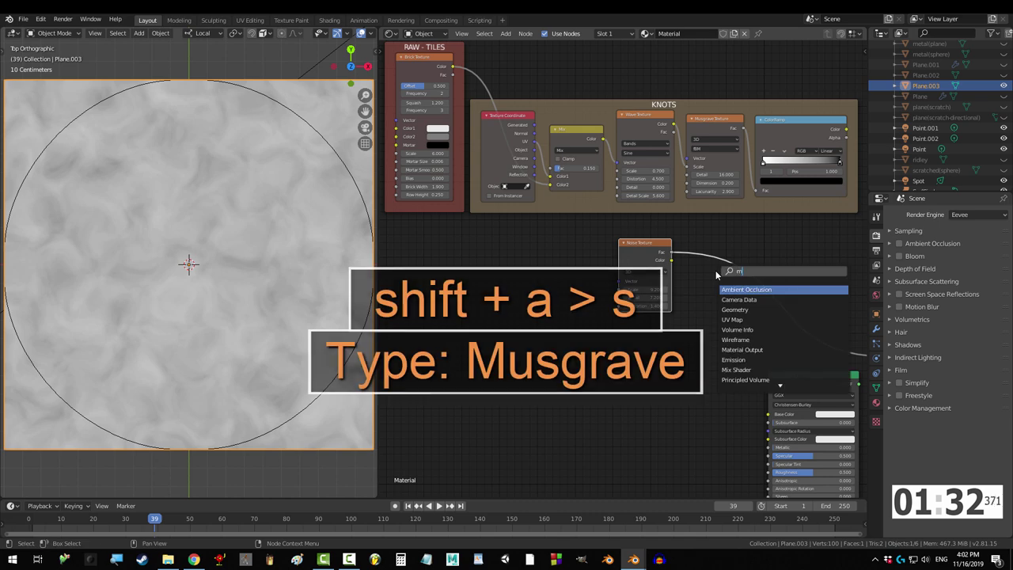
text(smusgrave)
key(Return)
click(707, 239)
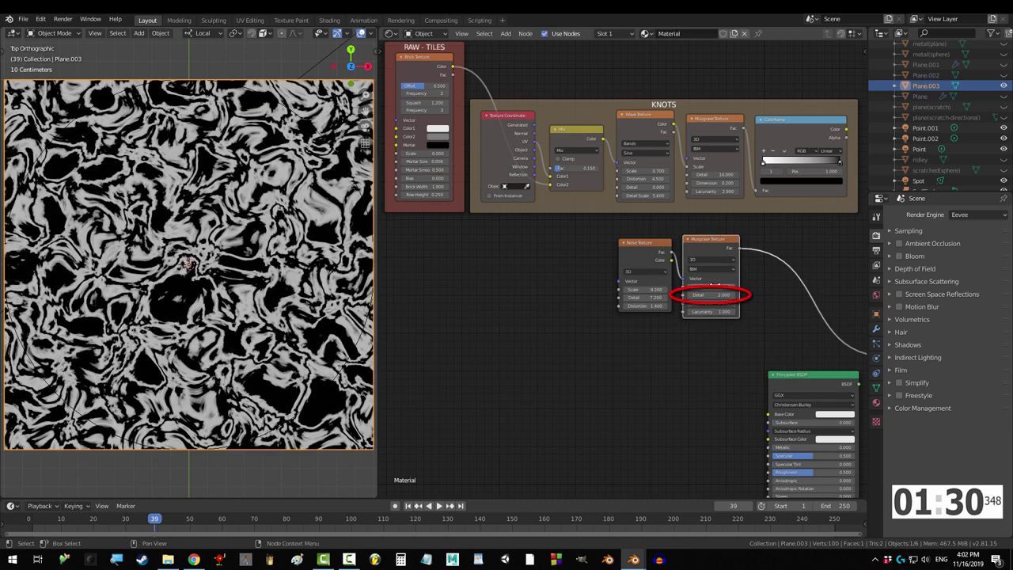
text(5.1)
key(Tab)
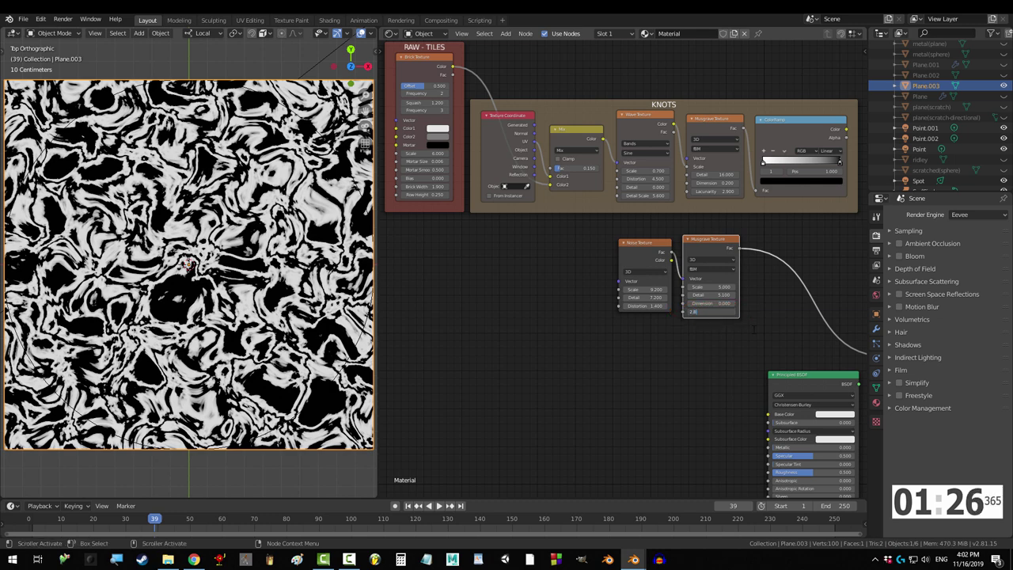
key(Return)
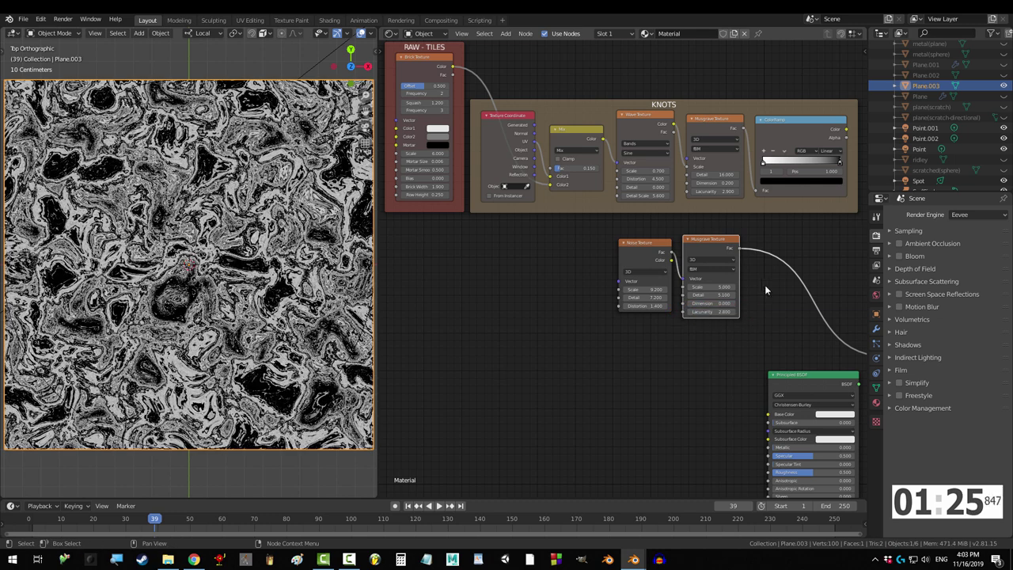
- Insert a MixRGB node after the new Musgrave Texture and link the Musgrave's Fac output to Color1
key(shift+a)
text(smixrgb)
key(Return)
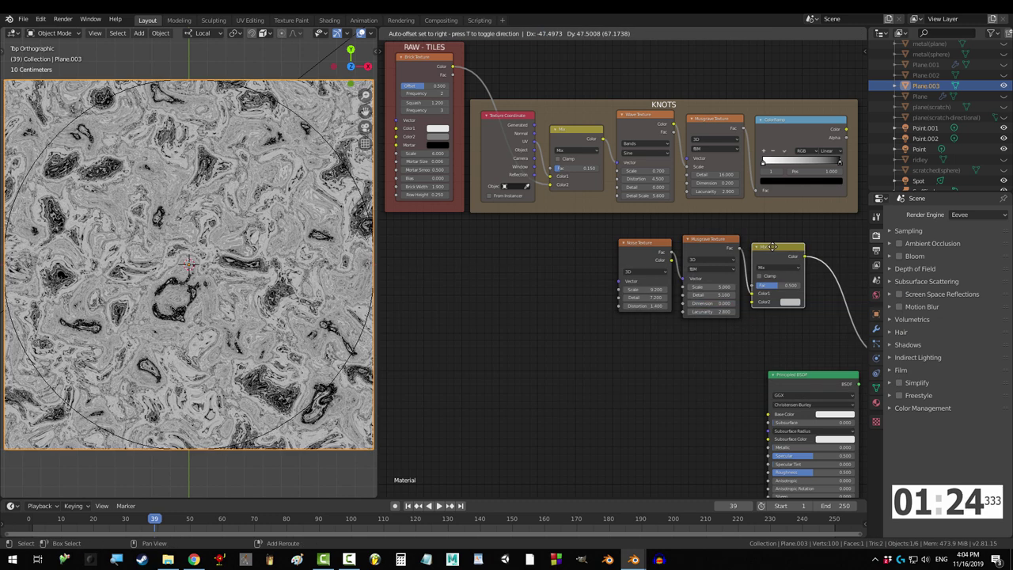
click(773, 247)
drag(739, 248, 750, 294)
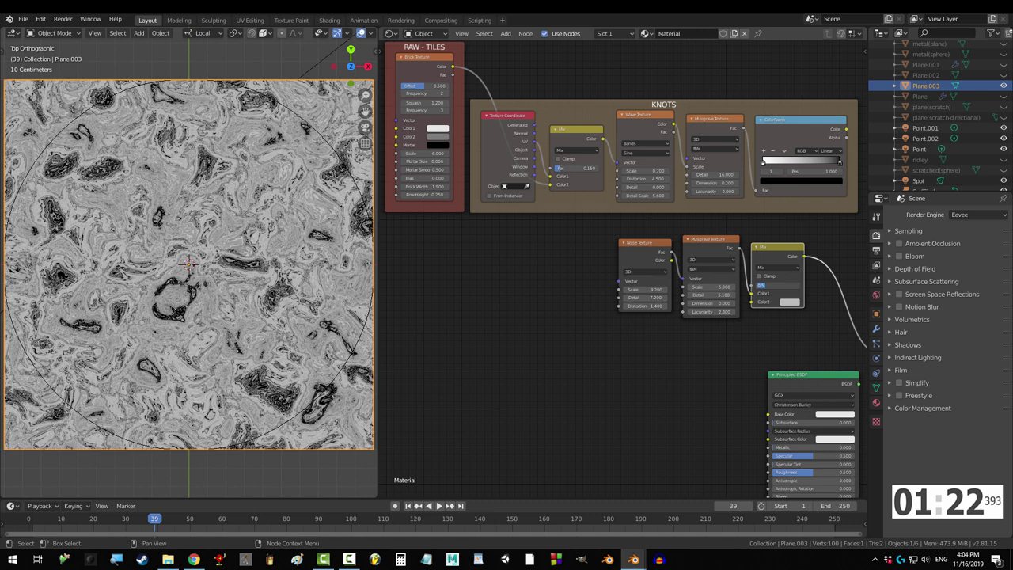
- Set this Mix node's factor to 0.8 and link the Noise Texture's Fac to its Color2
key(Return)
drag(671, 252, 705, 274)
drag(753, 305, 753, 304)
- Add and preview a second Wave Texture node before the Noise Texture, with scale 1
key(shift+a)
text(swave)
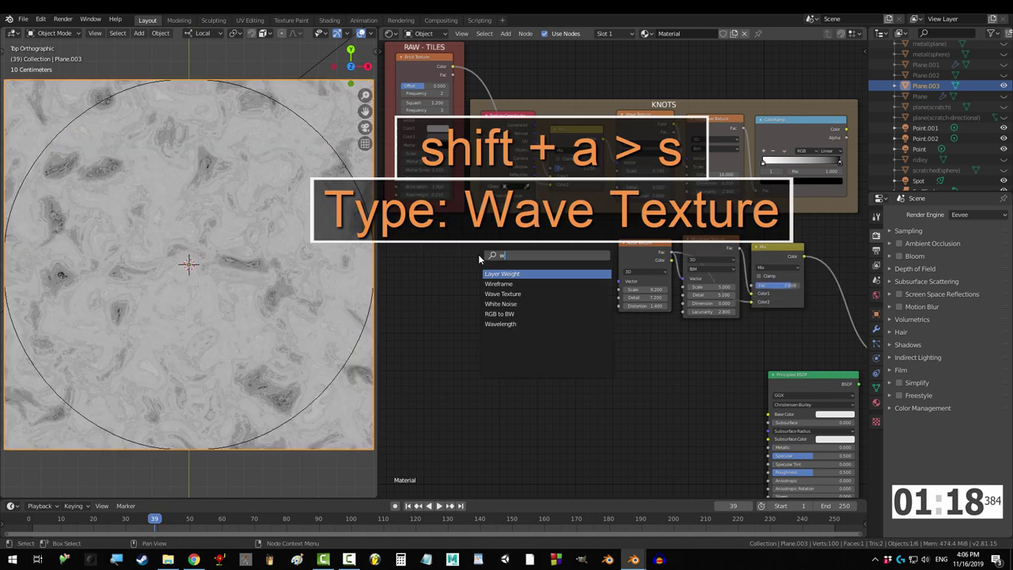
key(Return)
click(488, 260)
ctrl+shift+click(497, 260)
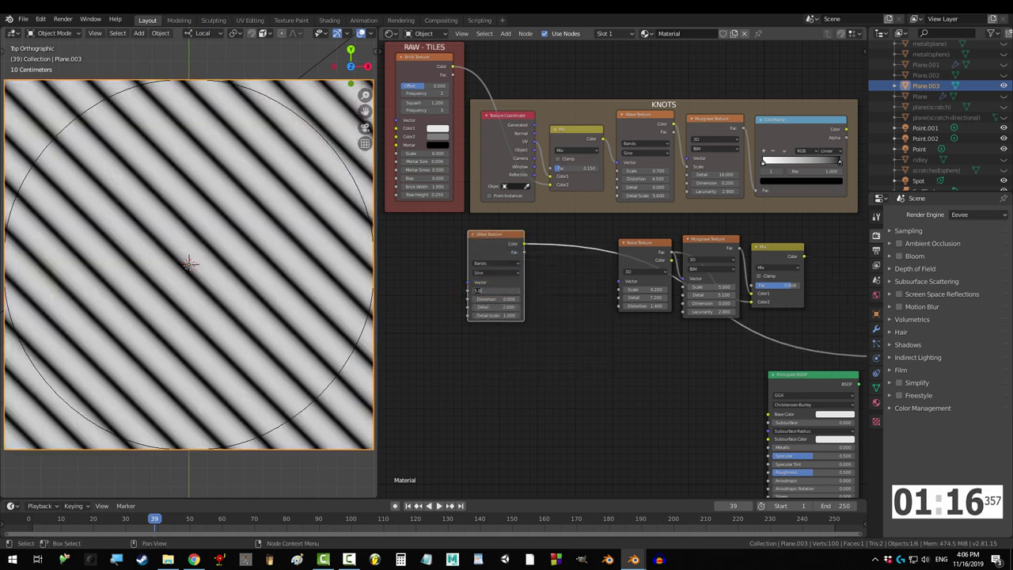
text(1)
key(Return)
- Insert a MixRGB node after the second Wave Texture, fed through Color1, with its factor set to 0.208
key(shift+a)
key(s)
text(mix)
key(Return)
click(565, 276)
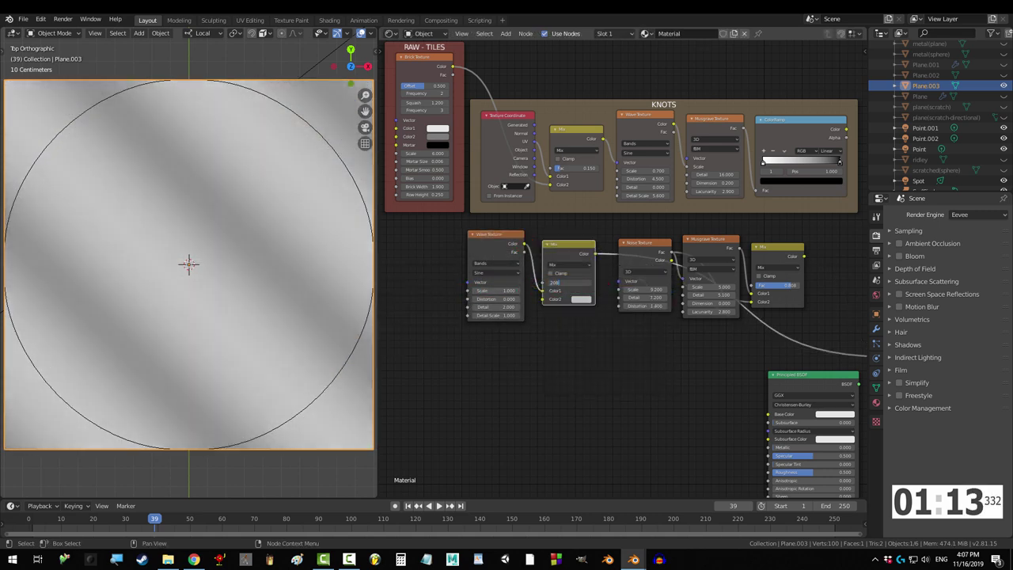
key(Return)
- Add Mapping and Texture Coordinate nodes before the second Wave Texture, feeding UV into Mapping and the coordinates into the Mix node's Color2
middle_drag(448, 366, 568, 369)
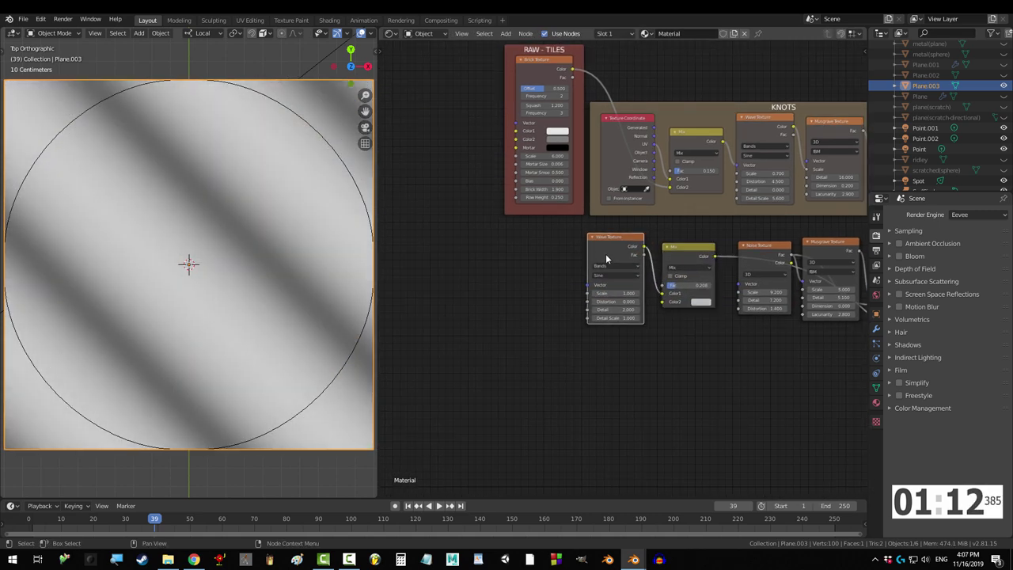
key(ctrl+t)
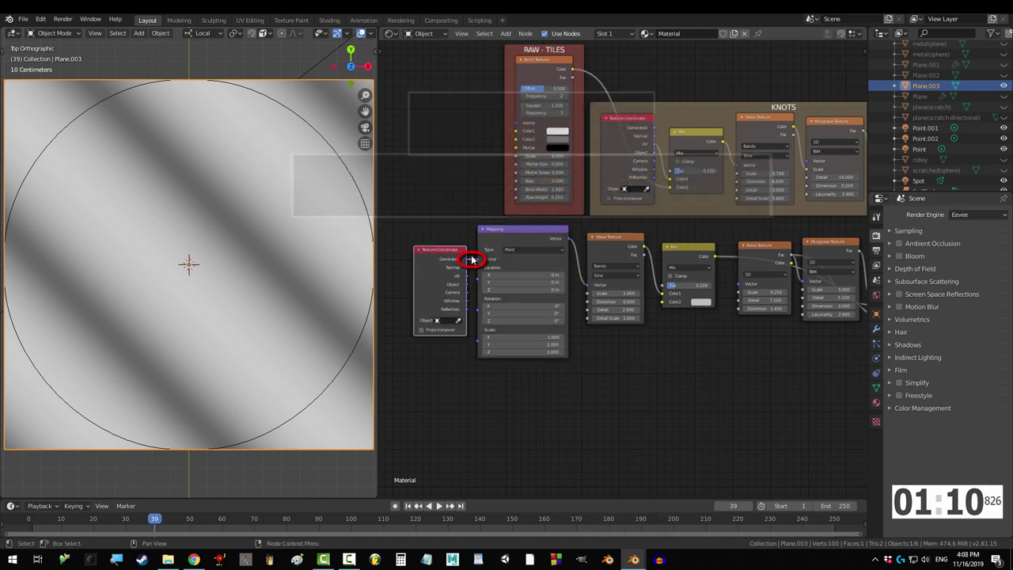
drag(477, 260, 470, 274)
drag(466, 276, 467, 275)
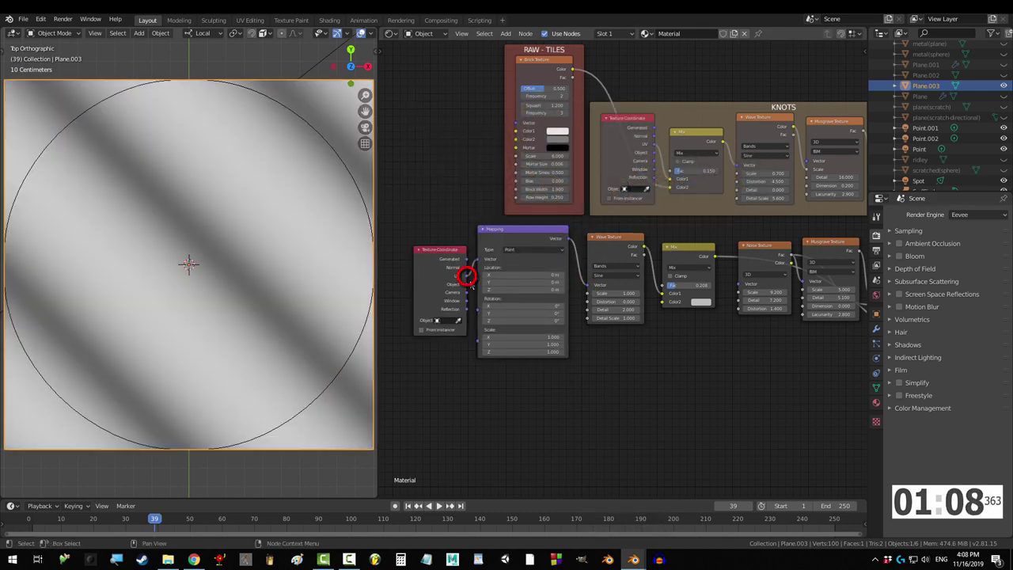
drag(663, 312, 664, 304)
- Preview the last Mix node and link the first grain Mix node's Color to the Noise Texture's Vector
middle_drag(802, 386, 741, 373)
scroll(742, 373, down, 1)
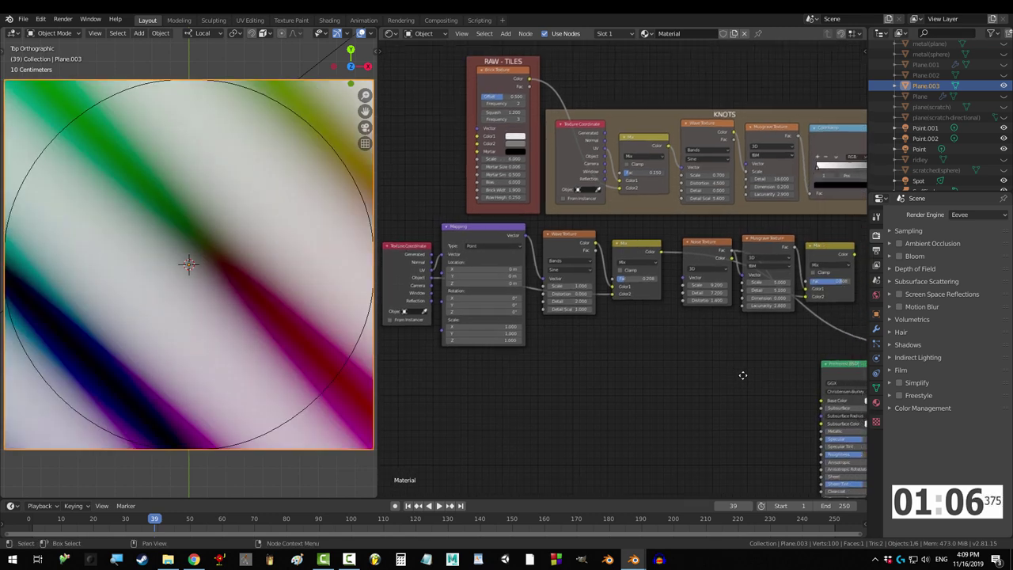
ctrl+shift+click(828, 255)
drag(662, 252, 712, 234)
drag(685, 278, 686, 279)
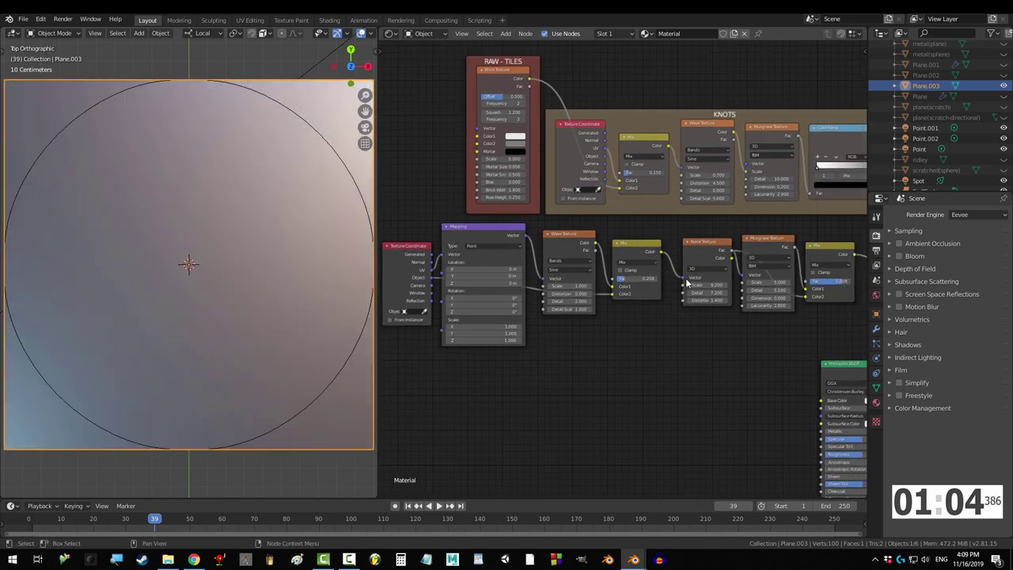
- Adjust the Z rotation of the Mapping node that feeds the grain Wave Texture
click(494, 312)
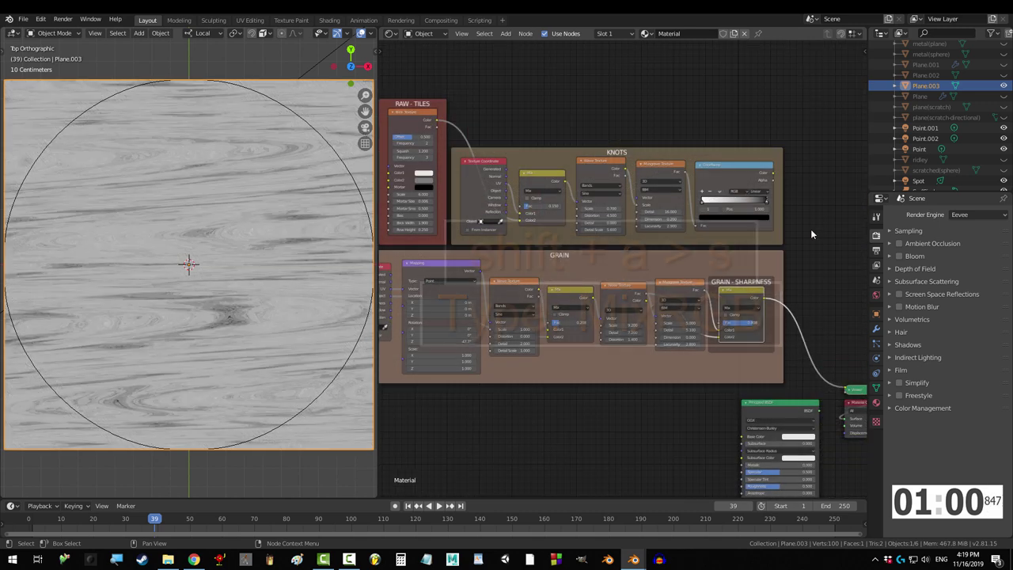
- Add and preview a MixRGB node set to Multiply with factor 1, linking the knots ColorRamp to Color1 and the grain-sharpness Mix to Color2
key(shift+a)
text(sMixRGB)
key(Return)
click(815, 236)
click(812, 252)
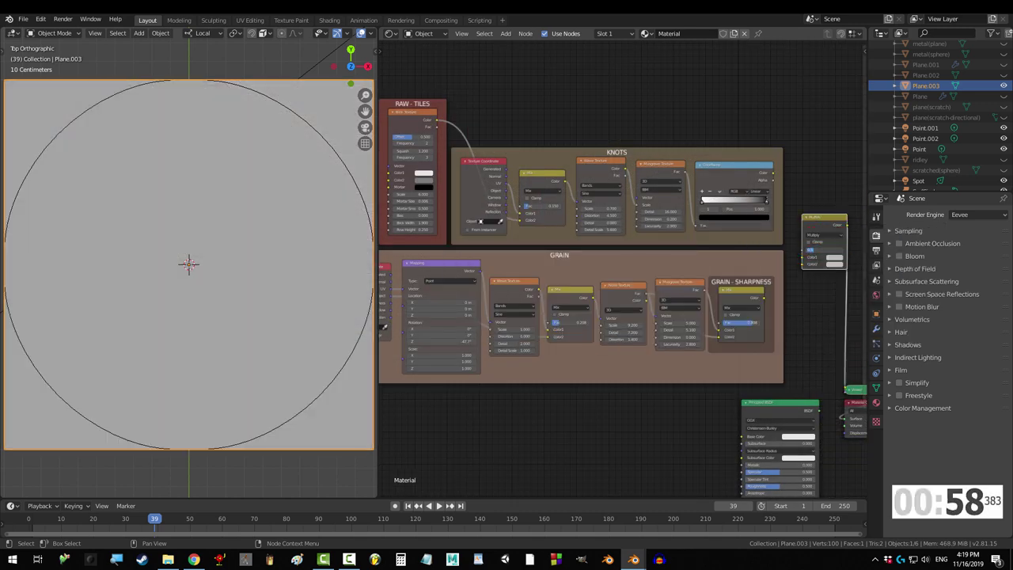
drag(774, 174, 802, 257)
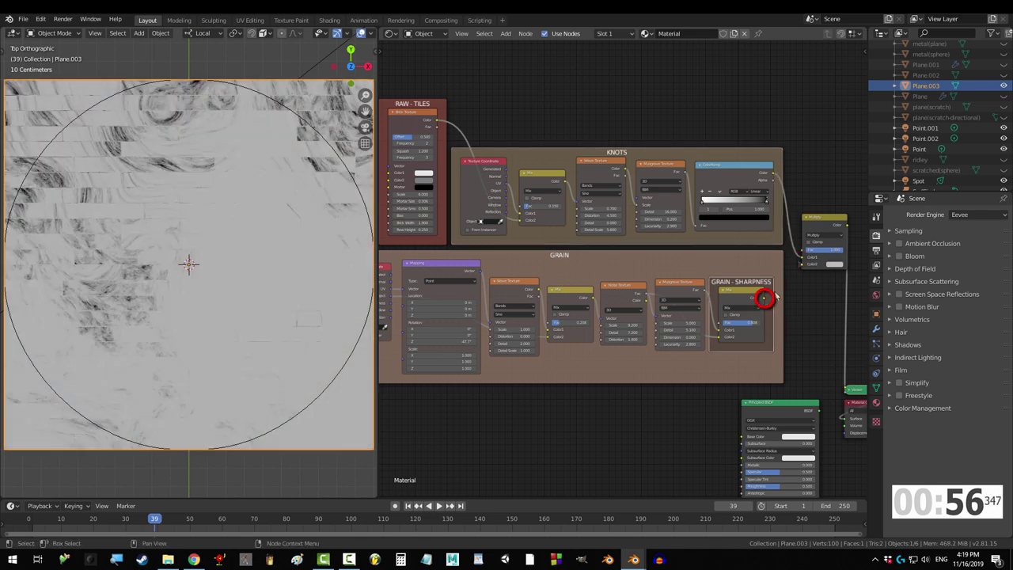
drag(764, 297, 802, 264)
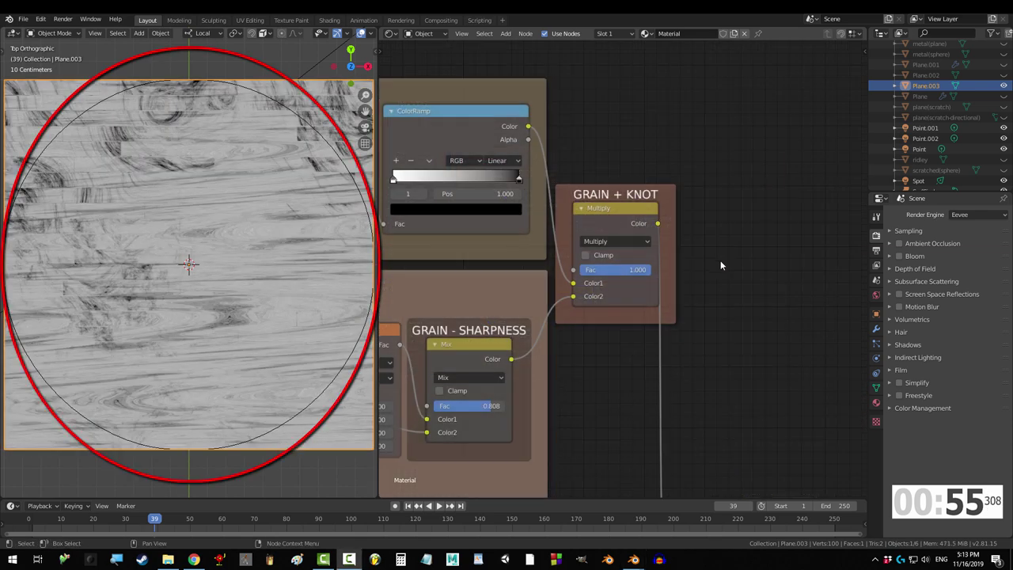
- Add a ColorRamp after the GRAIN + KNOT Multiply node, with brown (H 0.059, S 0.571, V 0.679) at position 0
key(shift+a)
text(sColorRamp)
key(Return)
click(737, 297)
click(736, 297)
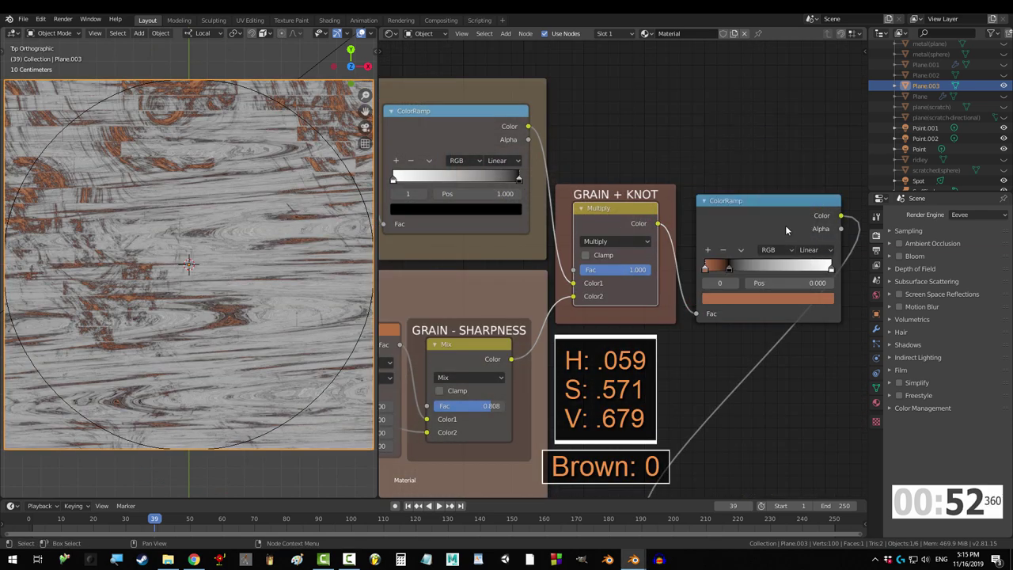
- Place the ColorRamp's black stop at 0.205 and set its last stop to light brown (H 0.060, S 0.555, V 1) at 0.659
click(729, 270)
text(.205)
key(Return)
click(831, 269)
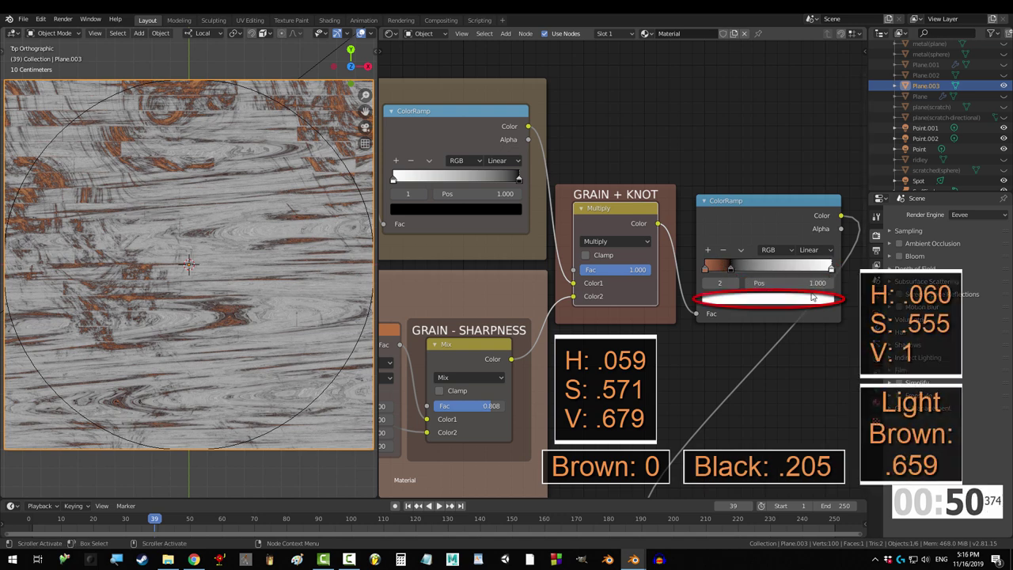
click(806, 299)
drag(754, 176, 746, 196)
double_click(790, 282)
key(Return)
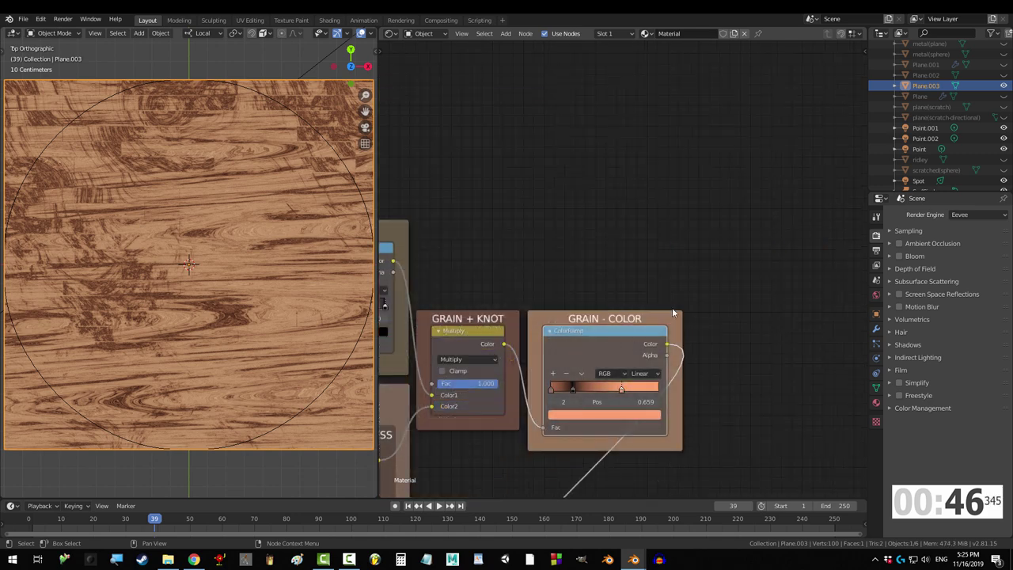
- Add and preview a Wave Texture node with the Saw profile, scale 23.9, distortion 7 and detail 4.5
key(shift+a)
text(swave)
key(Return)
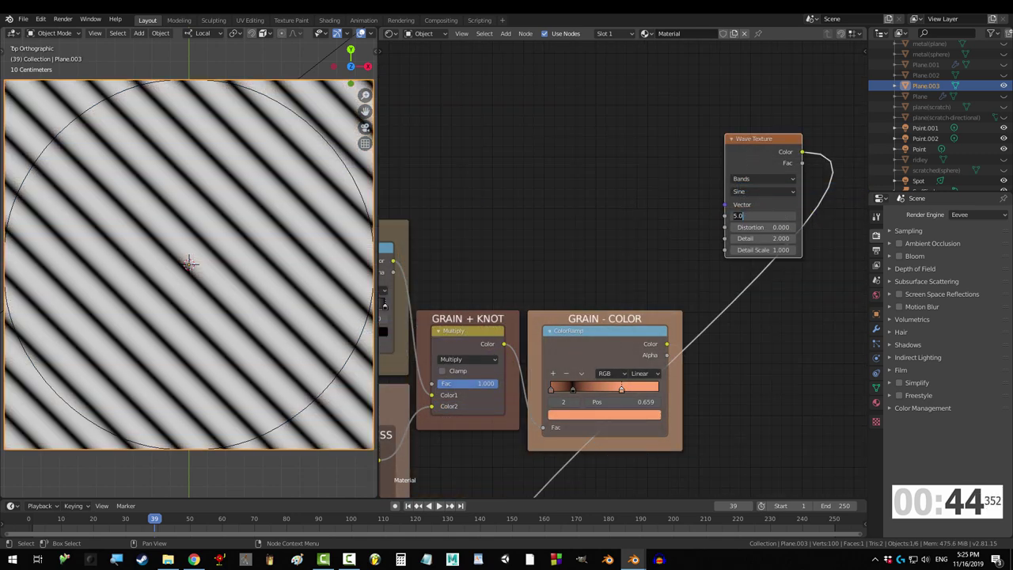
text(23.9)
key(Tab)
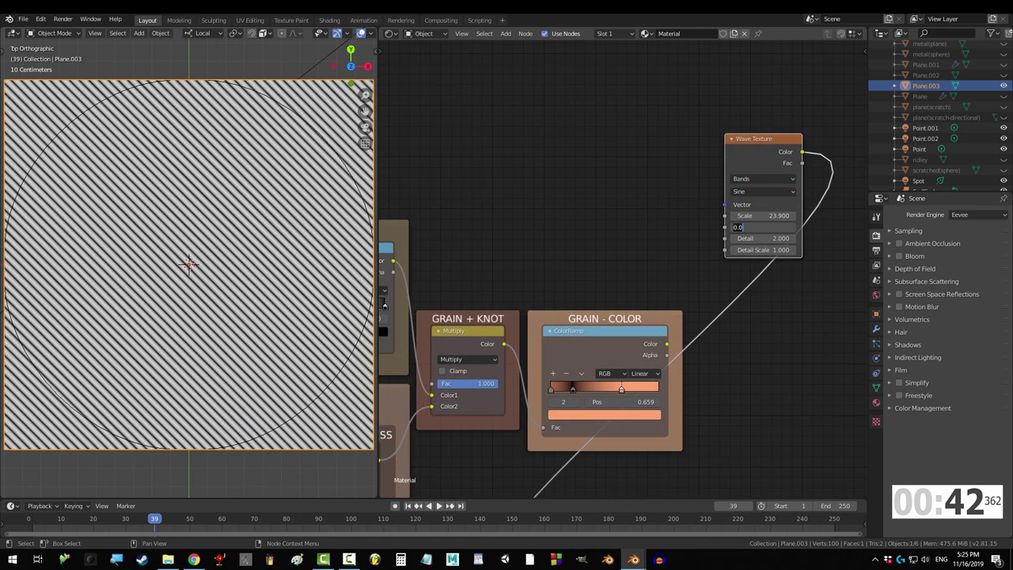
key(Tab)
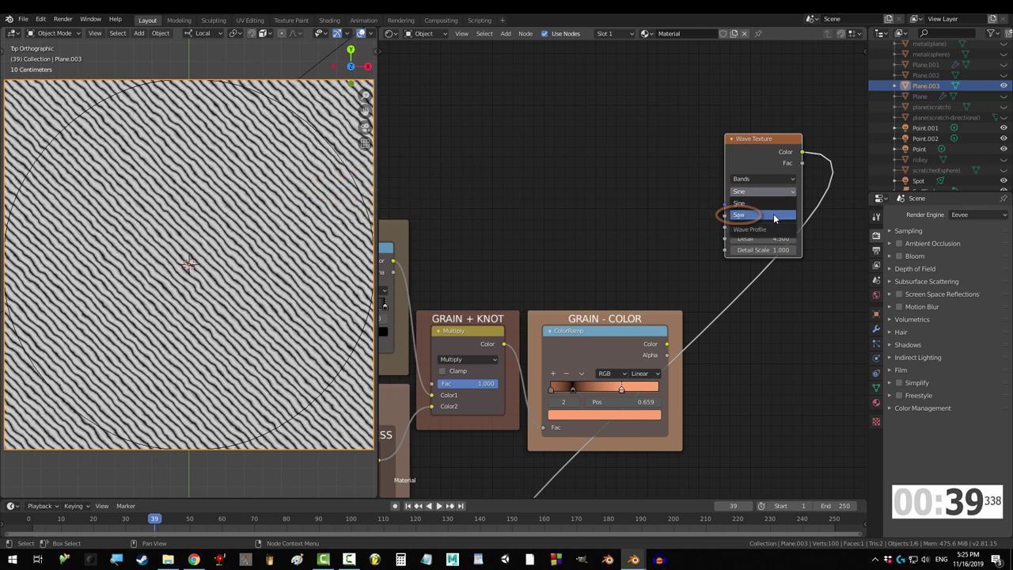
- Add Mapping and Texture Coordinate nodes before the Saw Wave Texture, with Z rotation -45° and Y scale 5
key(ctrl+t)
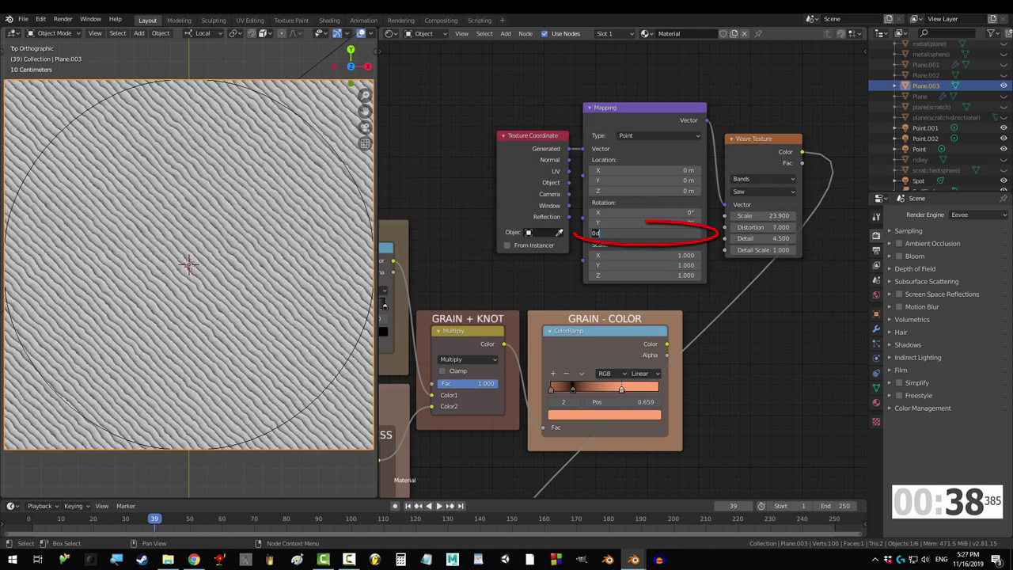
key(Return)
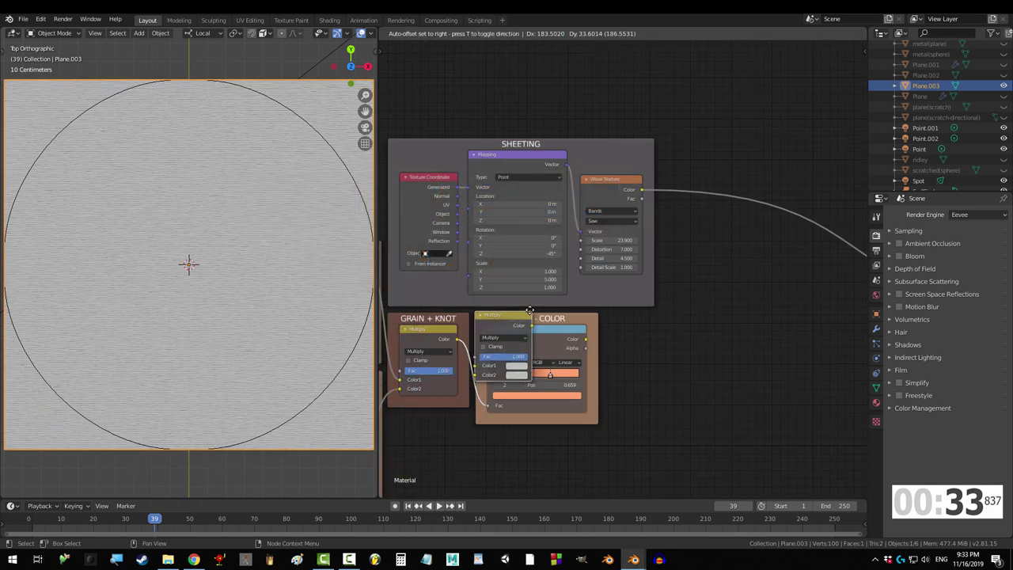
- Duplicate the Multiply node with factor 0.142, linking the grain ColorRamp to Color1 and the sheeting Wave Texture to Color2
key(shift+d)
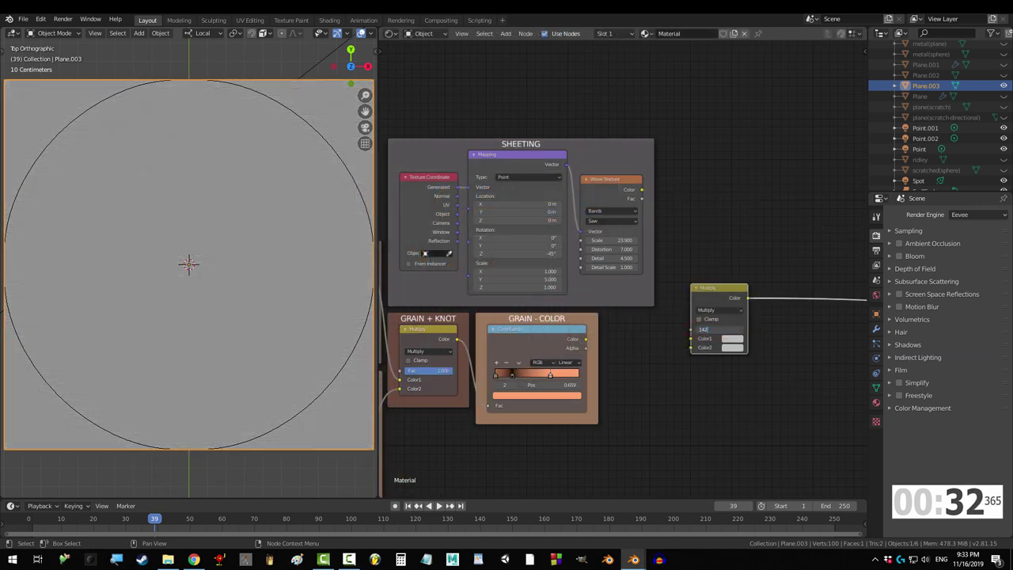
key(Return)
click(586, 341)
drag(679, 342, 691, 339)
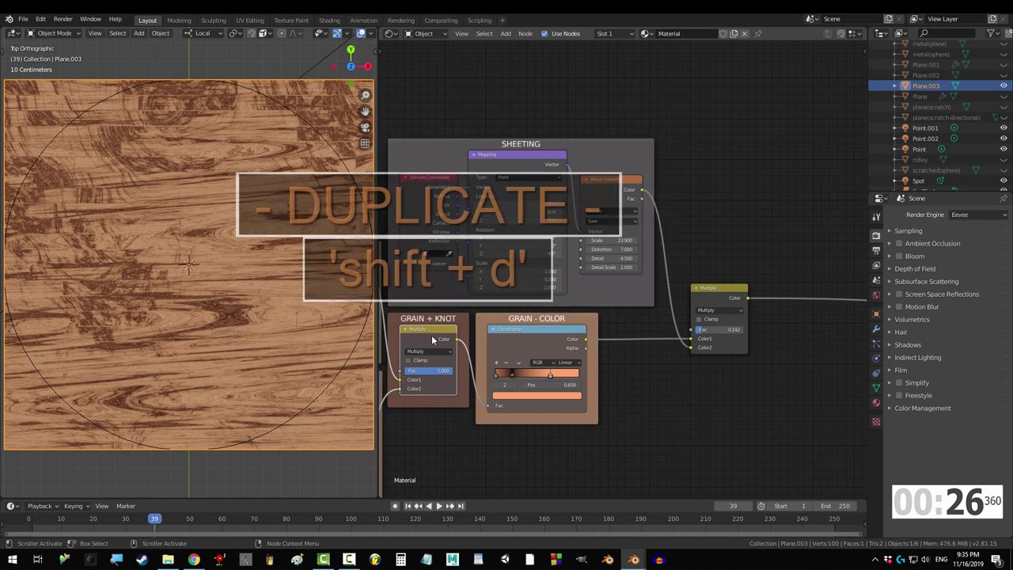
- Duplicate the GRAIN + KNOT Multiply node to the end of the chain, linking the Brick Texture to Color1 and the layered Multiply to Color2
key(shift+d)
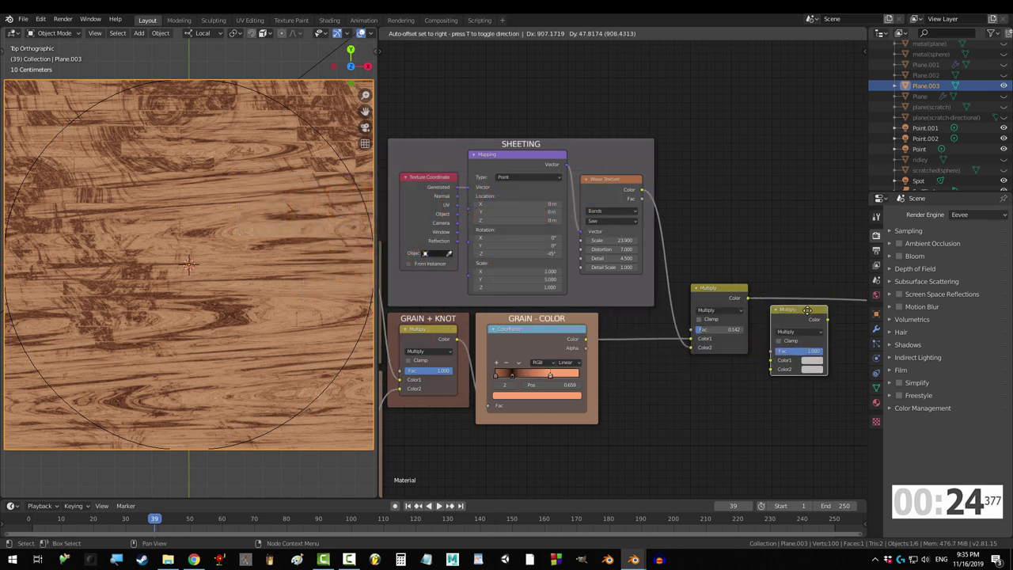
click(842, 301)
scroll(842, 301, down, 4)
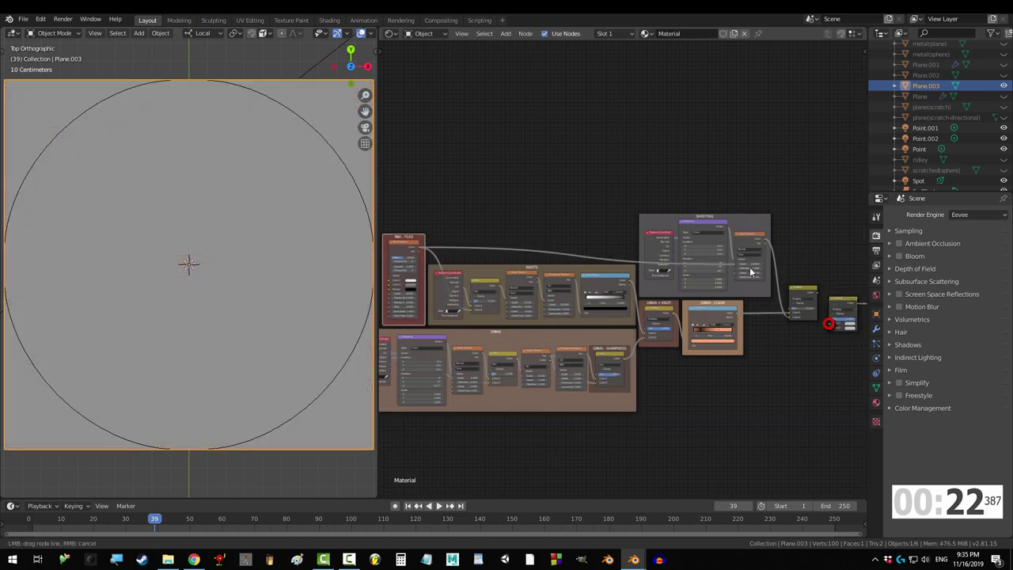
drag(776, 274, 830, 325)
middle_drag(757, 323, 567, 311)
scroll(585, 319, up, 1)
scroll(666, 322, up, 6)
drag(579, 220, 608, 303)
- Link the final Multiply node's Color to the Principled BSDF's Base Color
drag(675, 245, 678, 247)
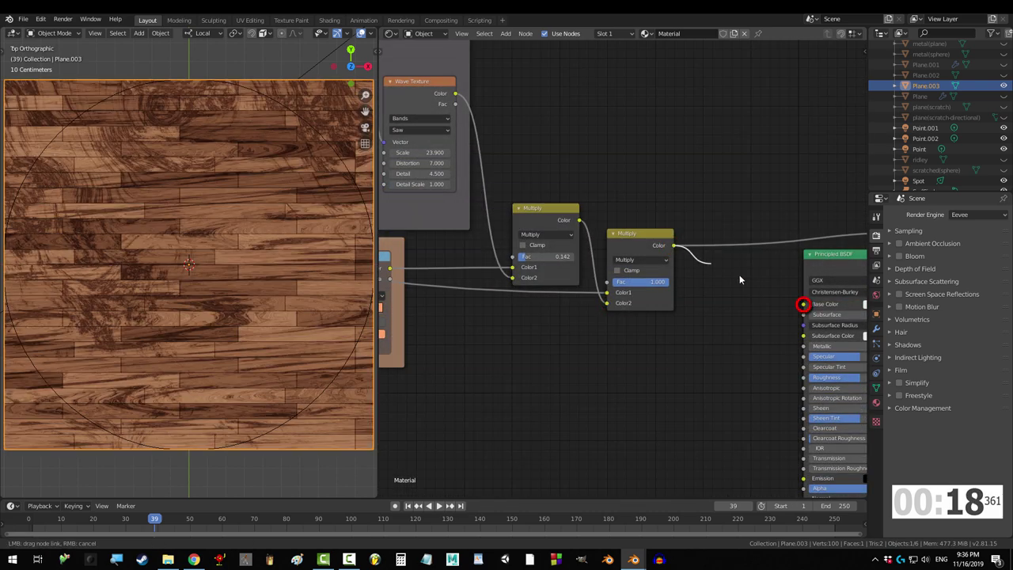
drag(811, 308, 804, 304)
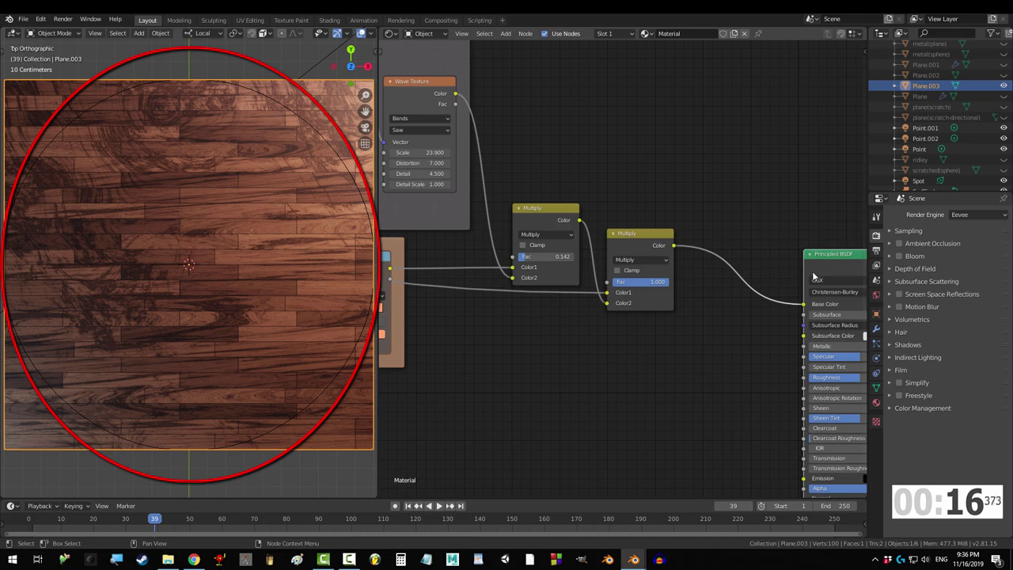
middle_drag(238, 262, 295, 345)
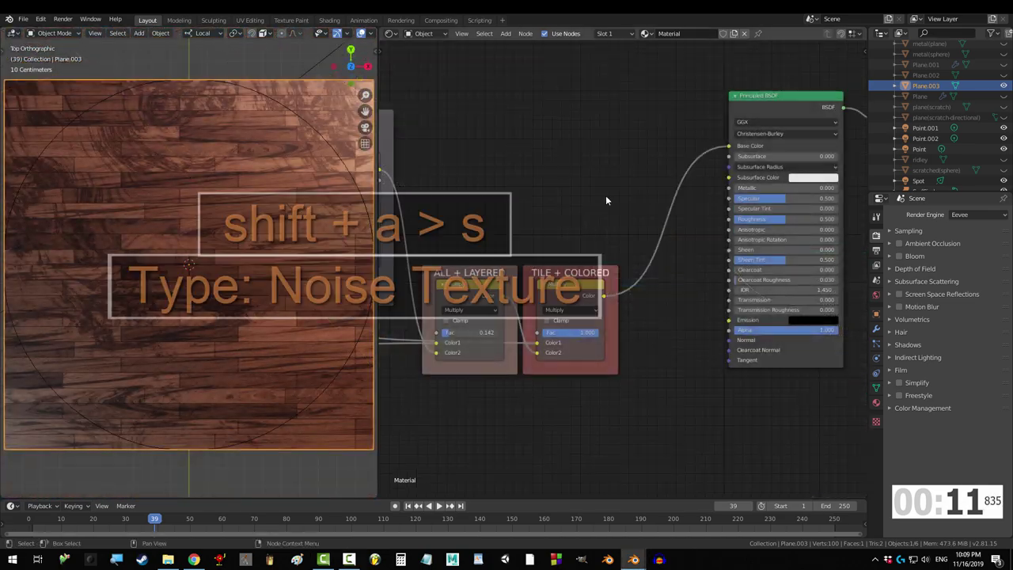
- Add and preview a Noise Texture node above the final Multiply nodes, with its Fac feeding a new ColorRamp node
key(shift+a)
text(snoise)
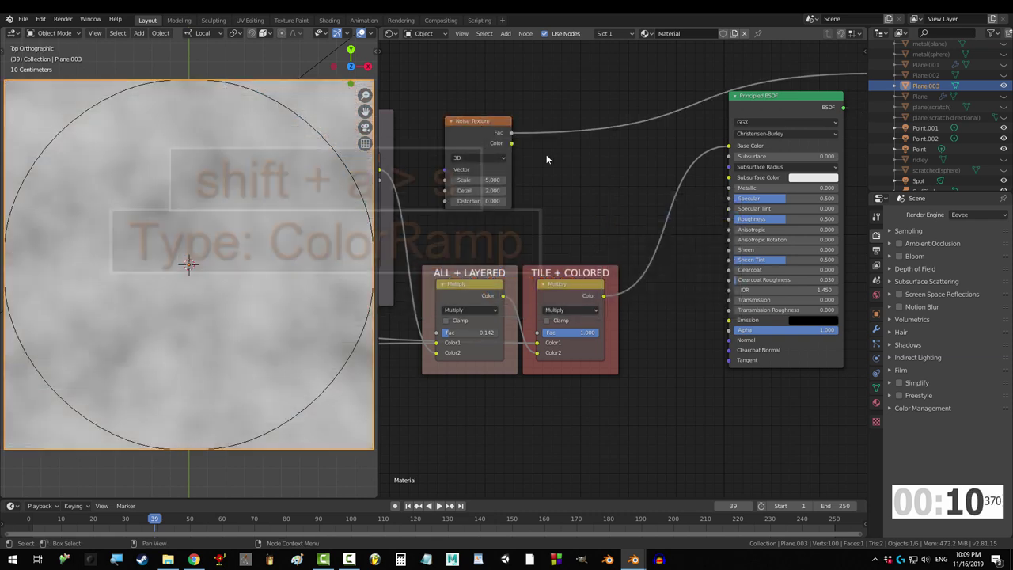
key(shift+a)
text(scolor)
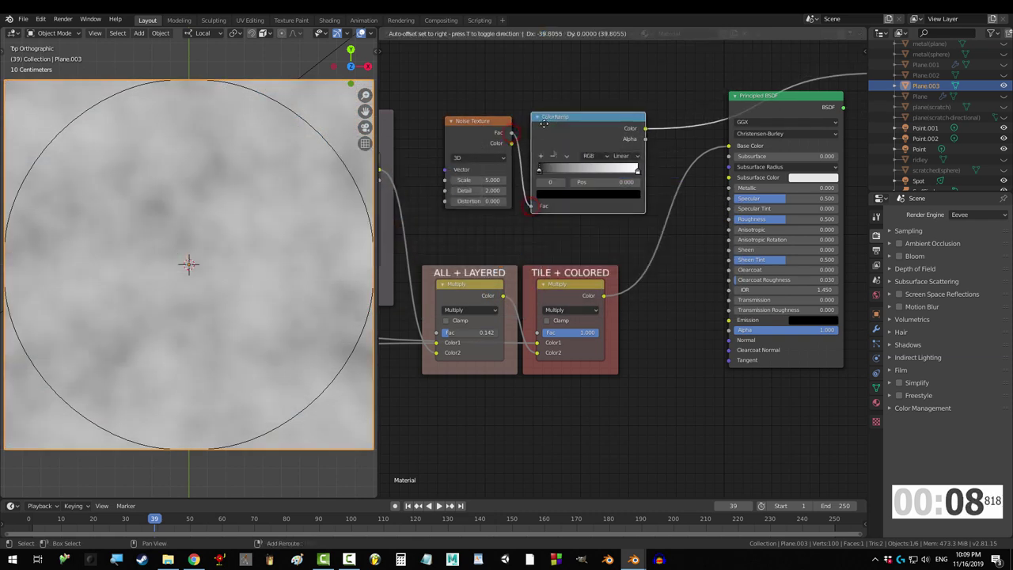
click(533, 117)
- Set the noise ColorRamp's stops to white at 0 and gray (V 0.352) at 0.568, and link its Color to the Principled BSDF's Roughness
click(577, 194)
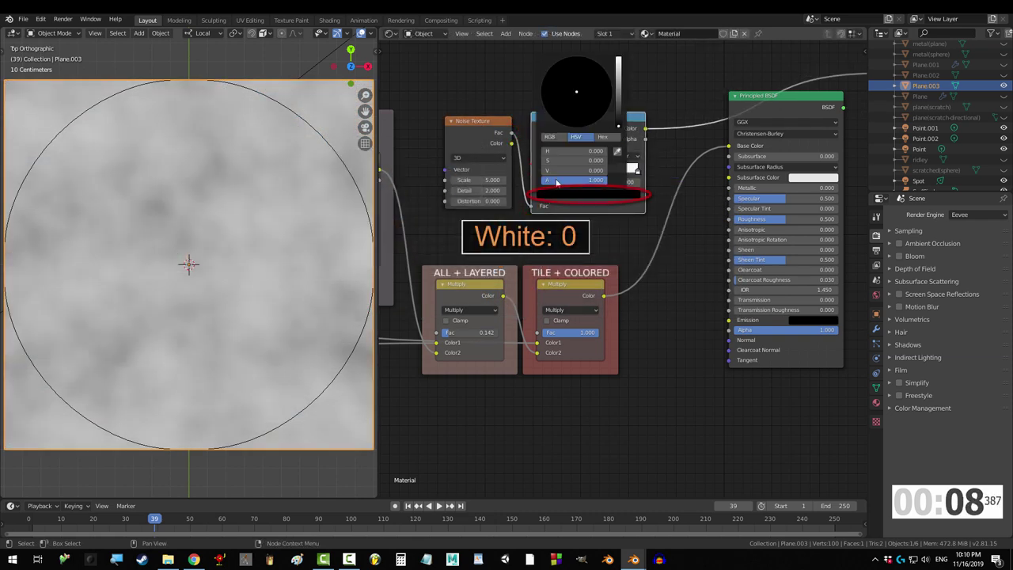
click(638, 171)
drag(575, 160, 552, 162)
click(629, 194)
click(605, 183)
text(.)
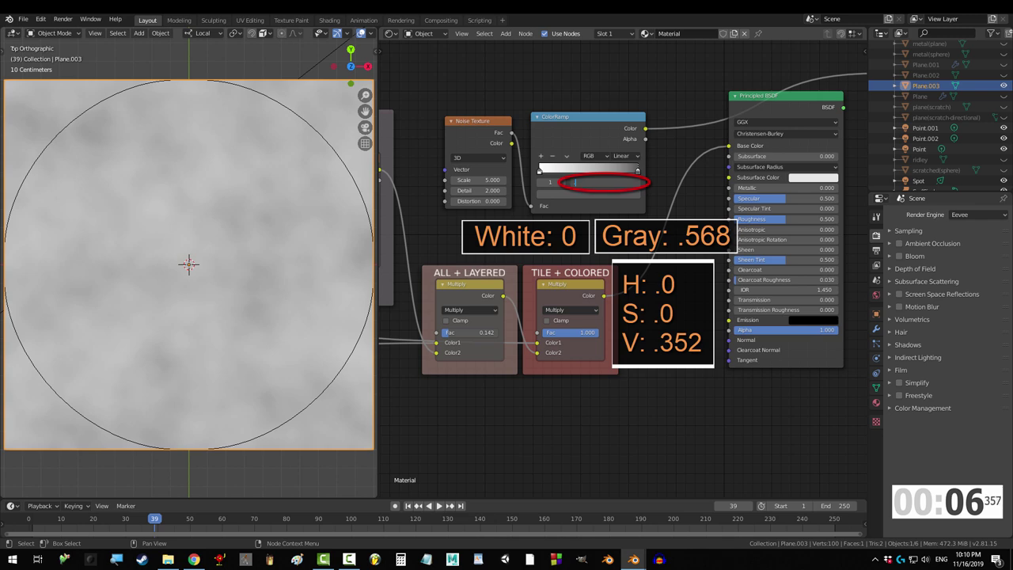
key(Return)
drag(646, 129, 647, 132)
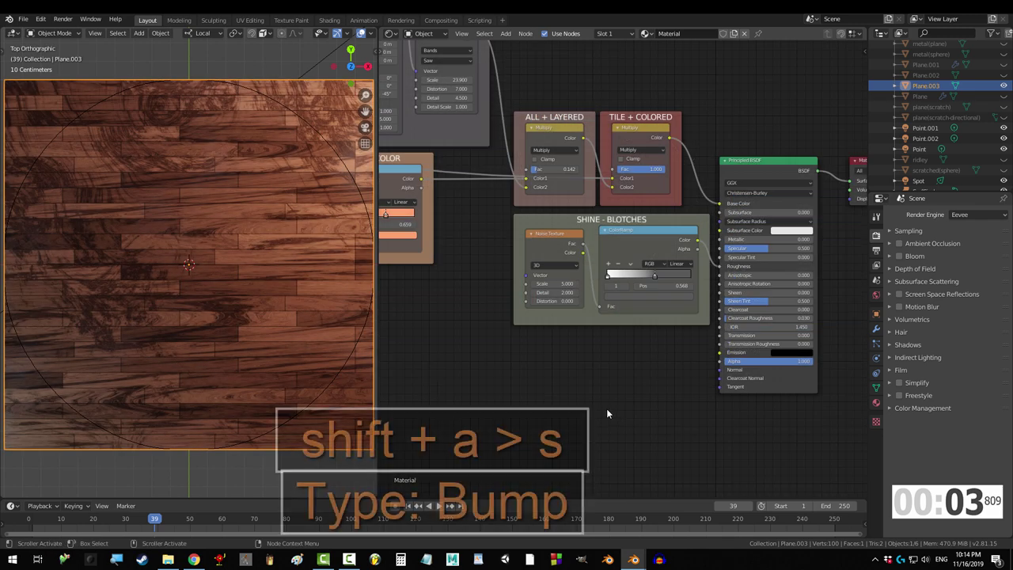
- Add a Bump node below the SHINE - BLOTCHES group
key(shift+a)
text(sbump)
key(Return)
click(643, 362)
- Link the Brick Texture's Color to the Bump node's Height, and the Bump's Normal to the Principled BSDF's Normal
key(Home)
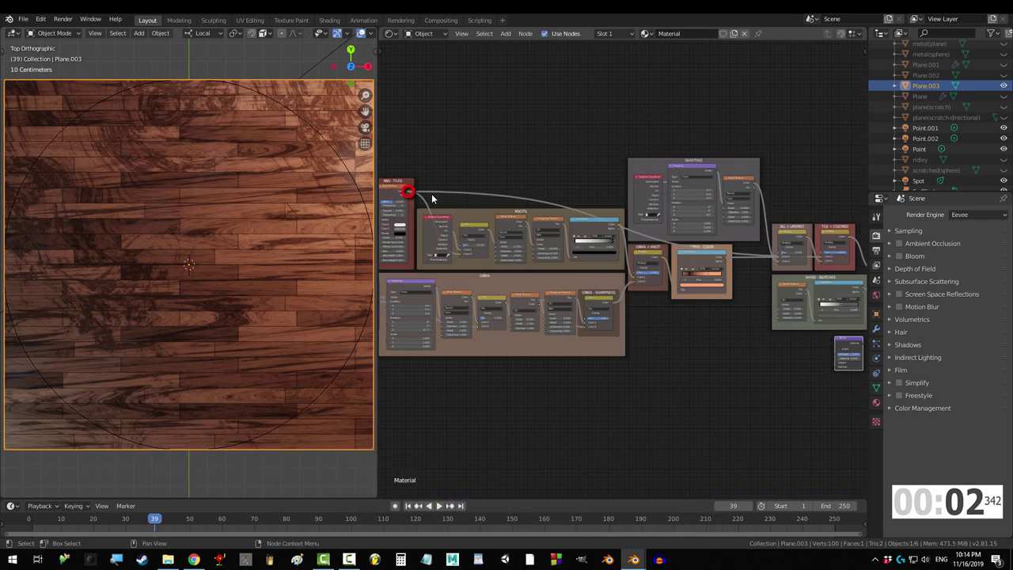
drag(409, 192, 837, 363)
middle_drag(808, 360, 560, 306)
scroll(560, 307, up, 6)
drag(616, 303, 634, 319)
middle_drag(283, 456, 11, 410)
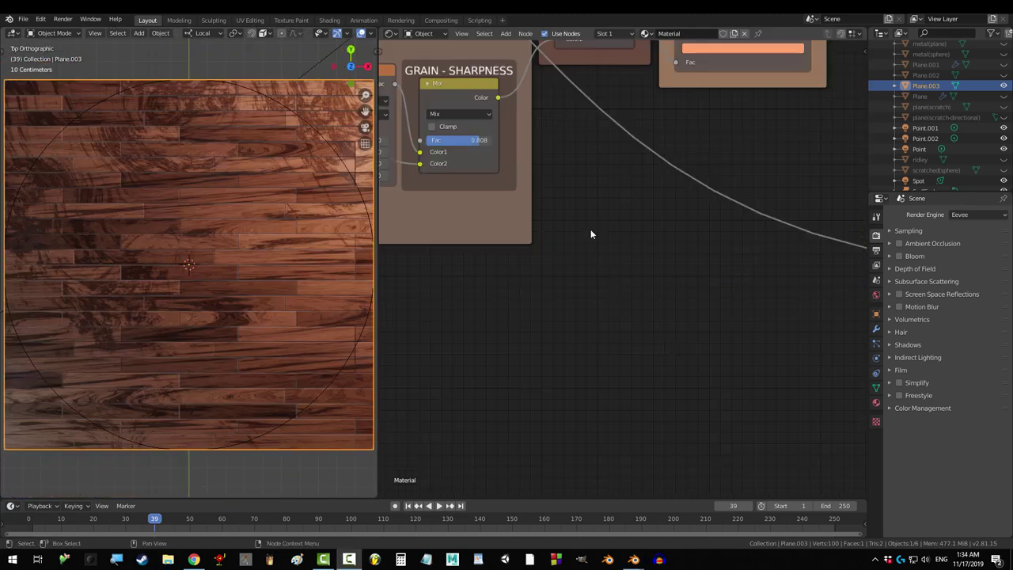
- Add and preview a Voronoi Texture node in the empty space beside the grain group
key(shift+a)
text(svoronoi)
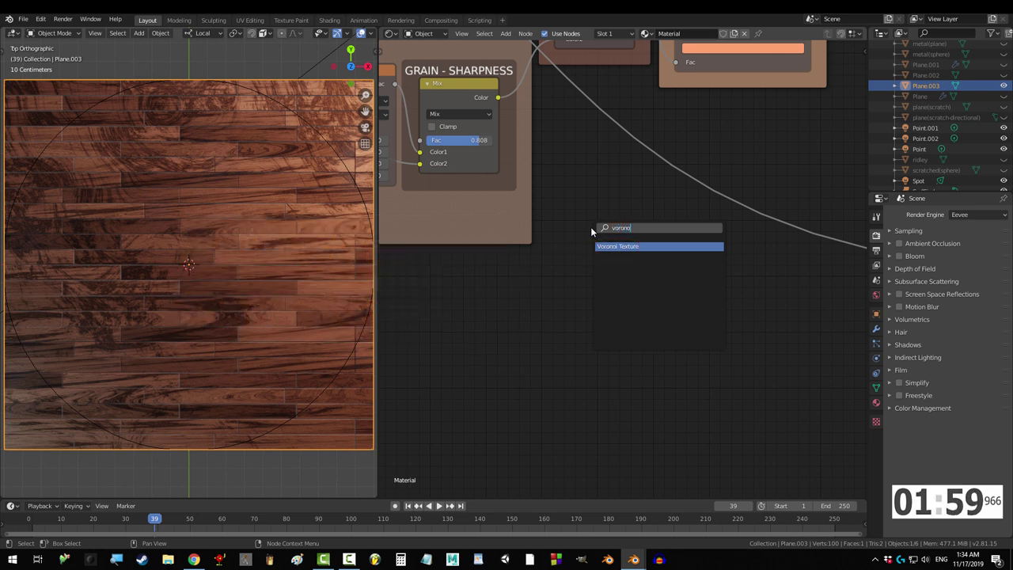
key(Return)
click(560, 168)
ctrl+shift+click(570, 193)
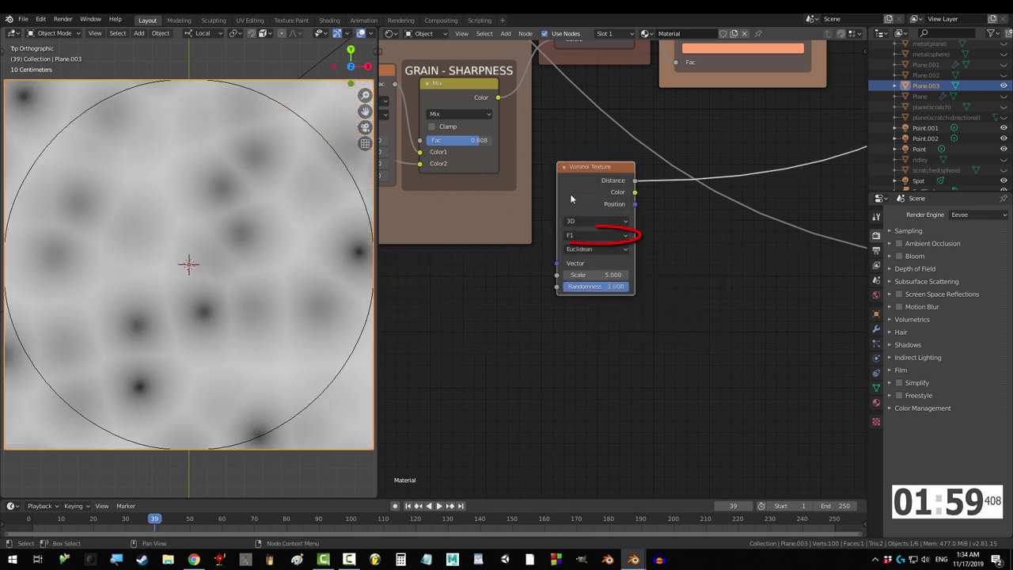
- Set the Voronoi Texture to F2 with the Minkowski metric and scale 3.2
click(575, 236)
click(572, 260)
click(582, 250)
click(588, 300)
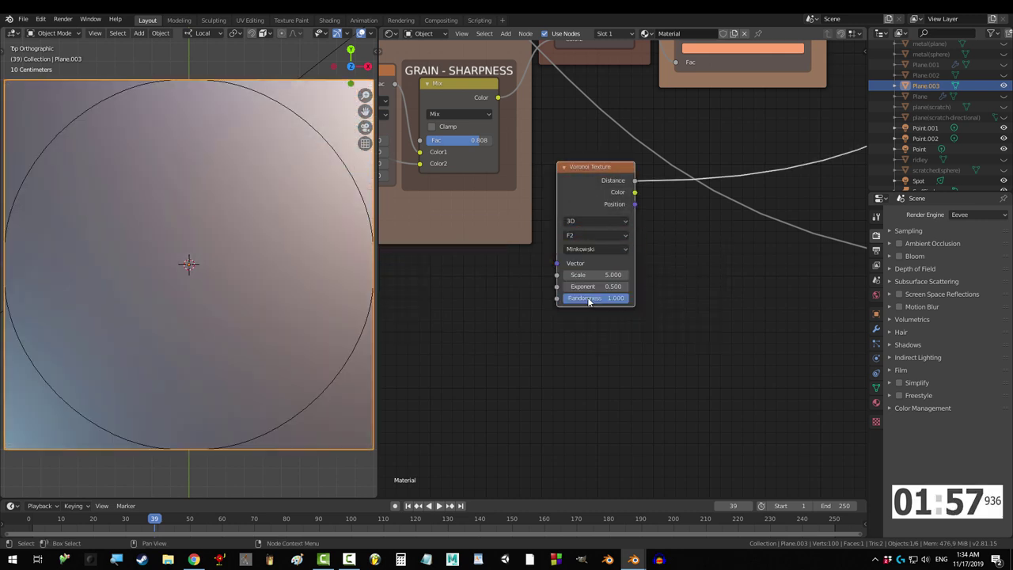
text(3.2)
key(Return)
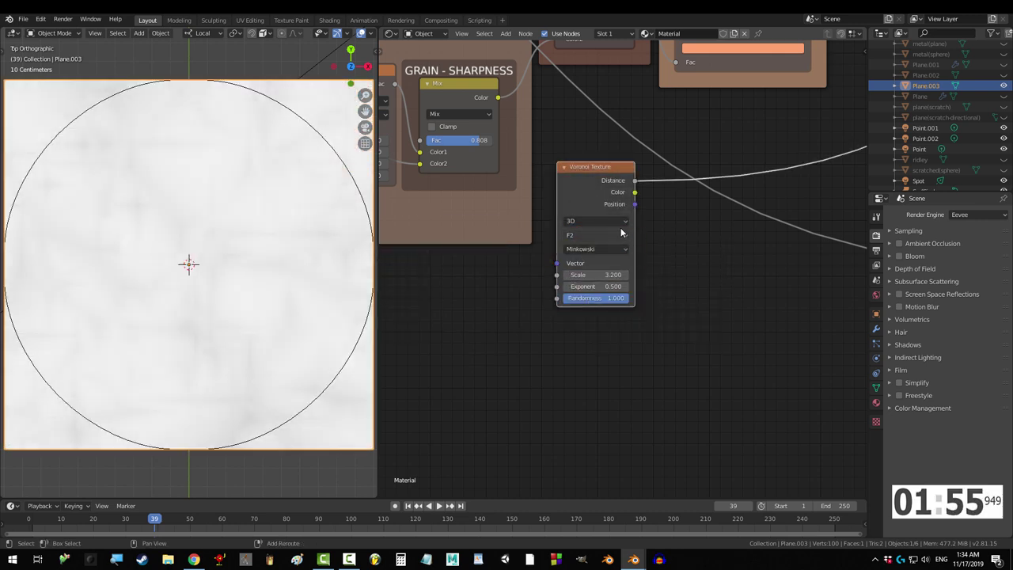
- Duplicate the Voronoi Texture node below the original, preview the copy and set its feature to F1
key(shift+d)
click(624, 382)
ctrl+shift+click(583, 349)
click(589, 391)
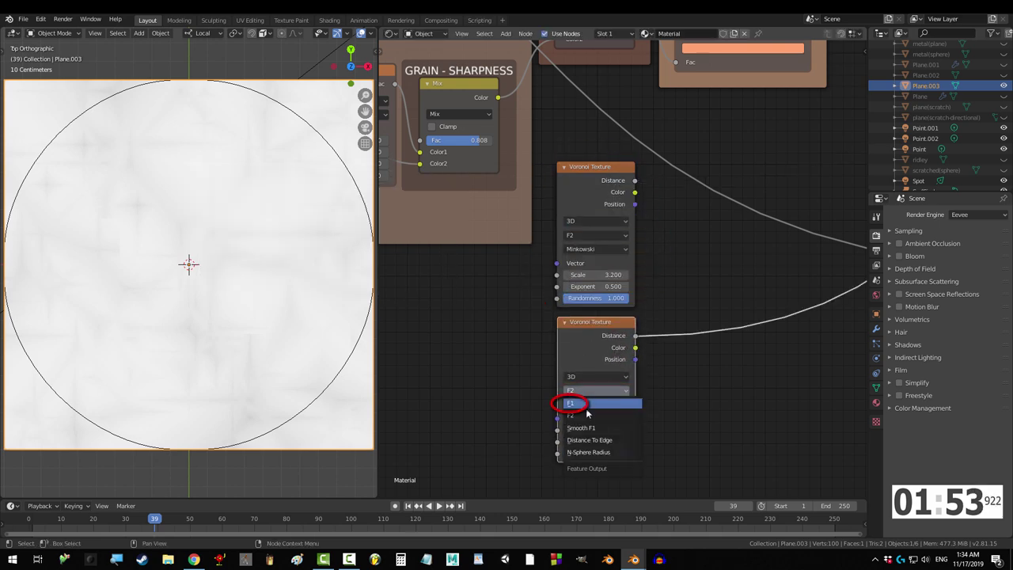
click(588, 404)
- Add and preview a Math node set to Subtract, linking the F2 Voronoi's Distance to its first value and the F1 Voronoi's Distance to its second
key(shift+a)
text(s)
text(math)
key(Return)
click(682, 242)
ctrl+shift+click(705, 255)
click(712, 272)
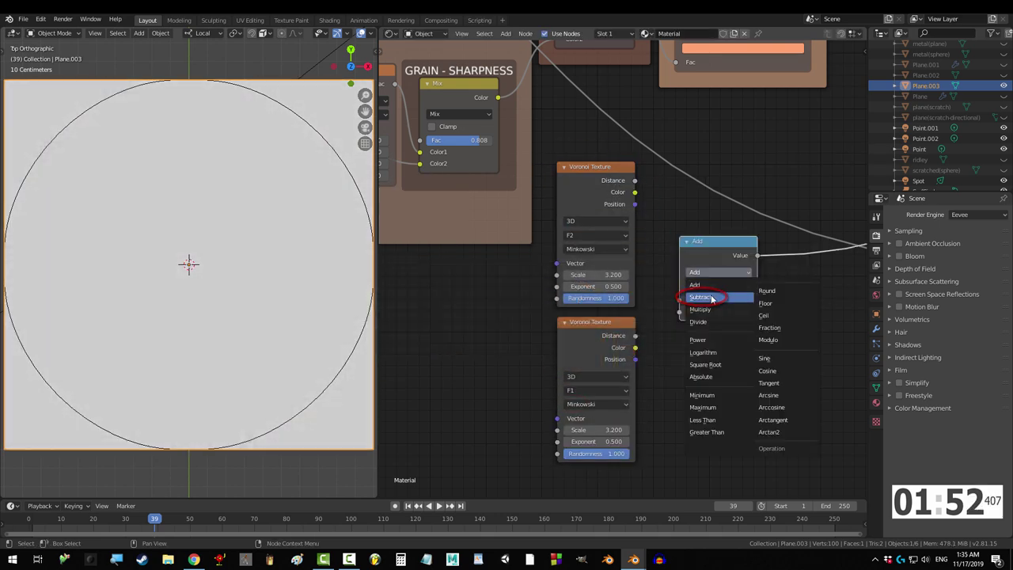
click(711, 298)
drag(635, 181, 680, 300)
drag(635, 336, 681, 311)
- Add a ColorRamp node in the empty space next to the two Voronoi Texture nodes
key(shift+a)
text(s)
text(col)
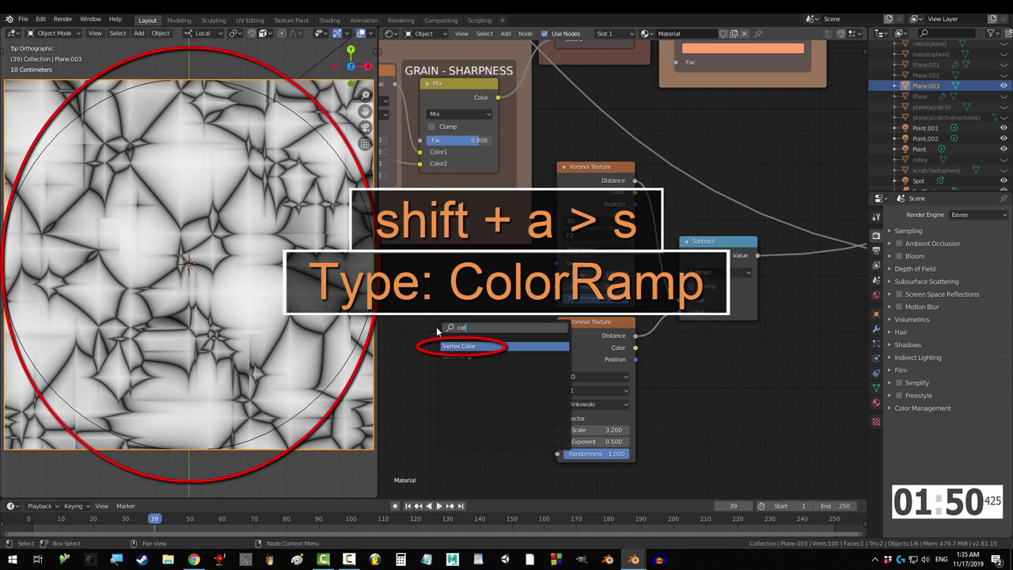
text(orra)
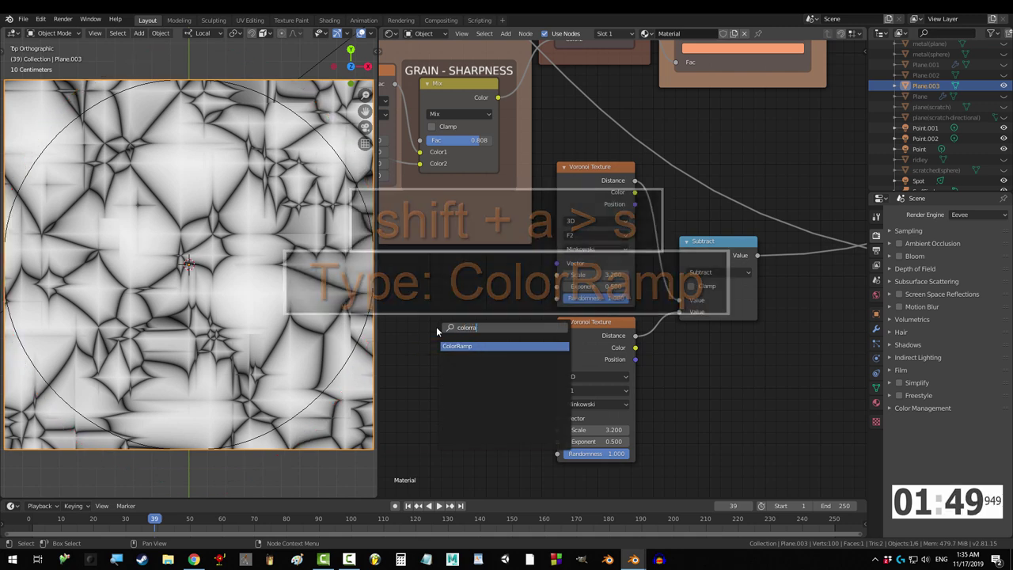
key(Return)
click(388, 290)
- Set the ColorRamp's black stop position to 0.207 and link its Color to the Exponent of both Voronoi Textures
click(472, 365)
text(.207)
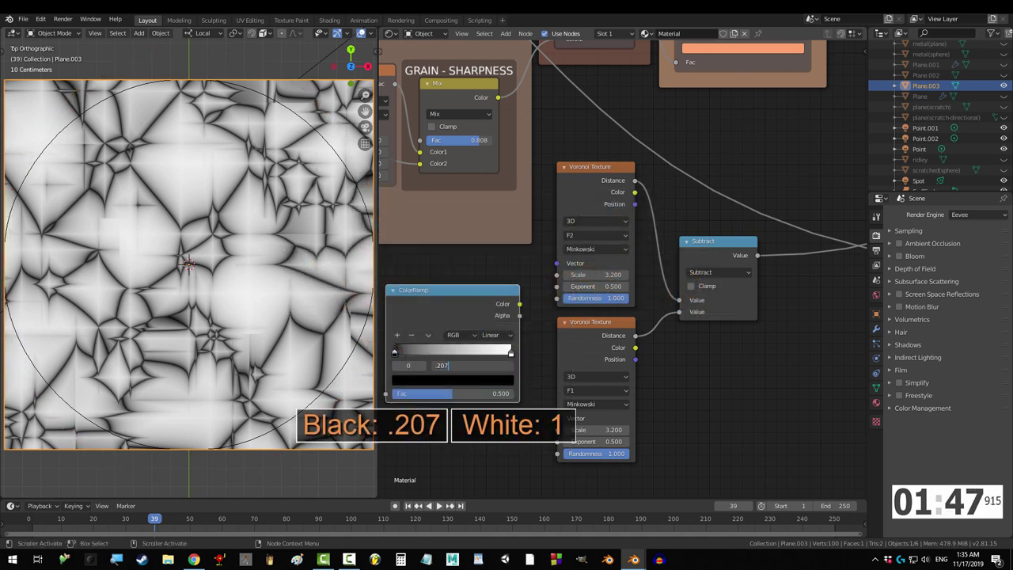
text(.207)
click(556, 286)
drag(520, 303, 558, 441)
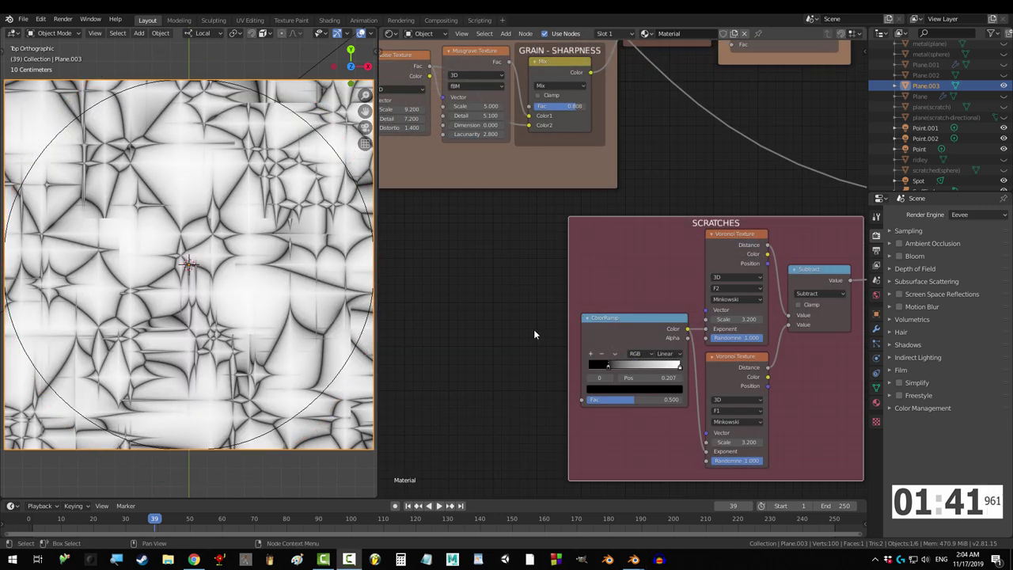
- Add and preview a Noise Texture node beside the SCRATCHES frame, with scale 5.1 and detail 7
key(shift+a)
text(snoise)
key(Return)
click(400, 226)
ctrl+shift+click(424, 238)
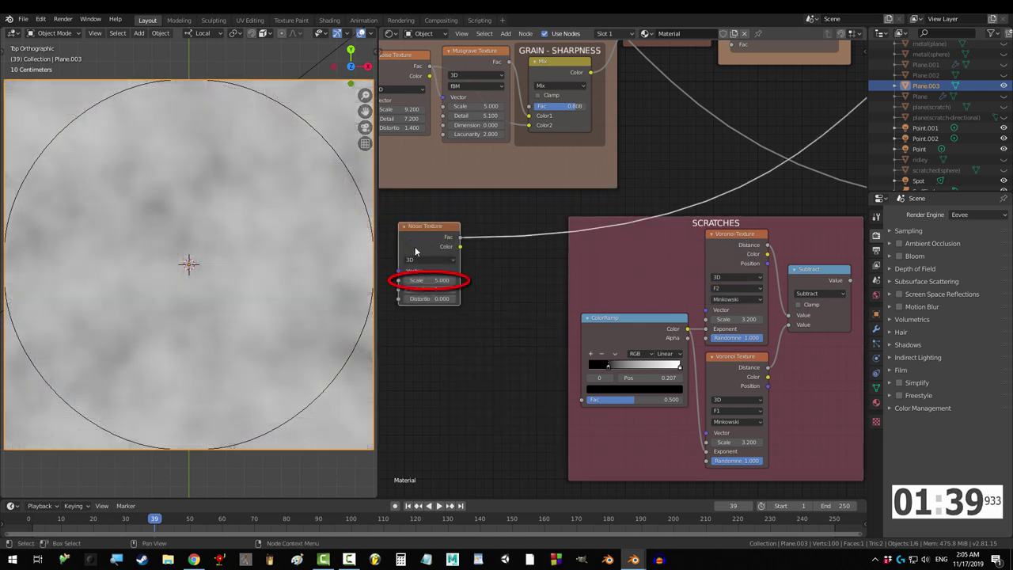
click(428, 280)
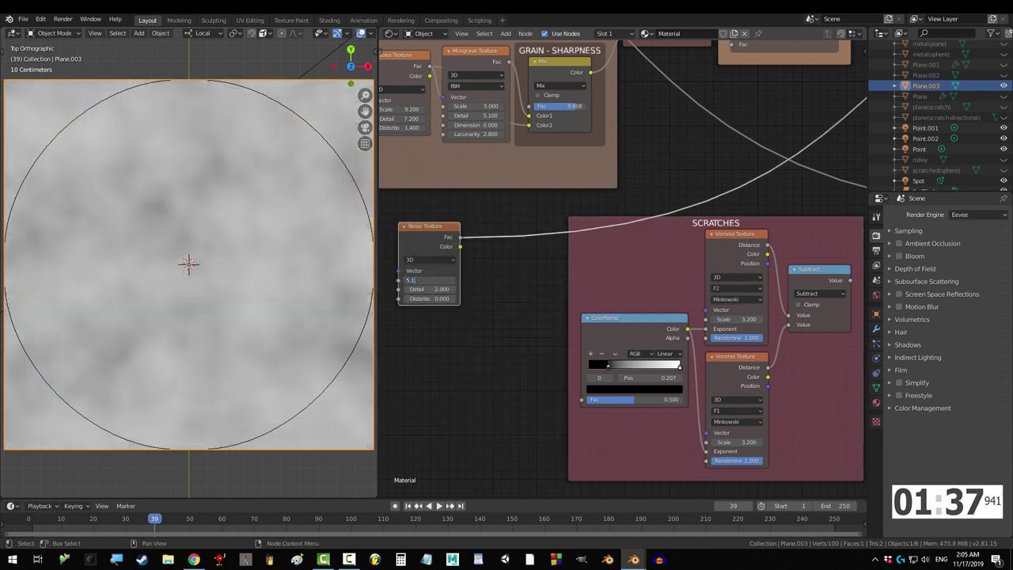
key(Tab)
text(7)
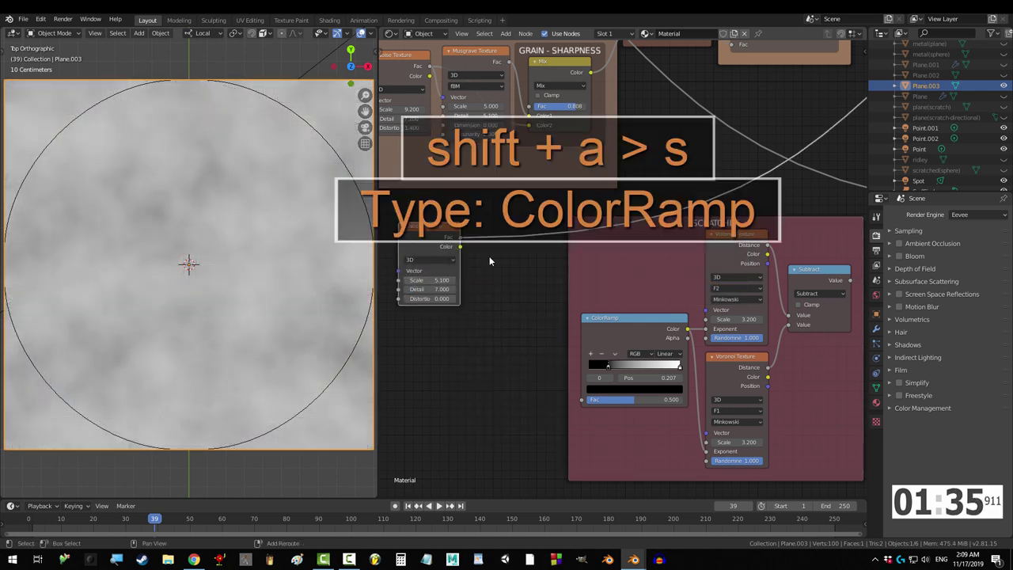
- Insert a ColorRamp after the Noise Texture, with the white stop at 0.5 and the black stop at 0.518
key(shift+a)
text(scolorramp)
key(Return)
click(527, 266)
click(573, 272)
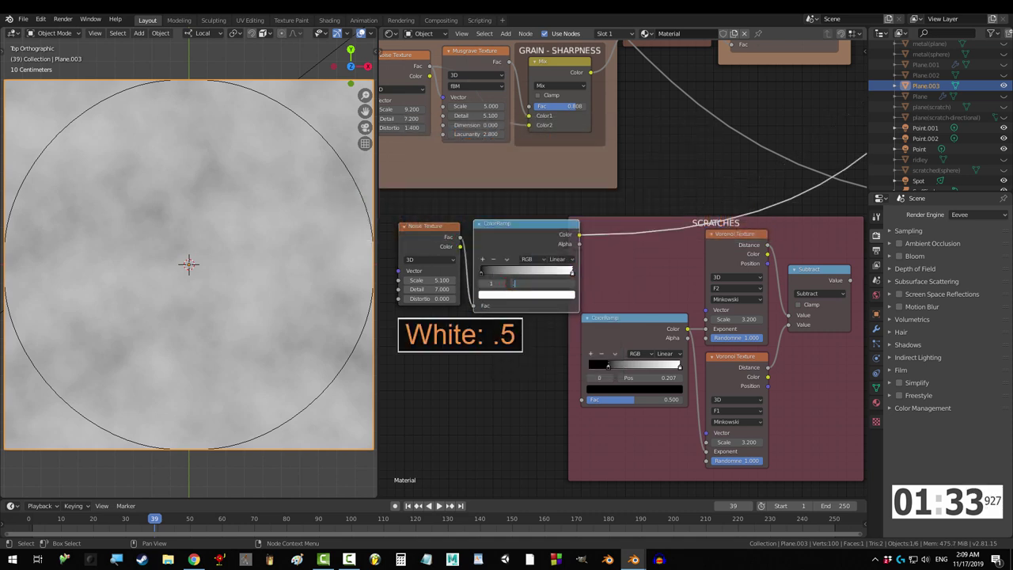
text(.5)
key(Return)
click(481, 272)
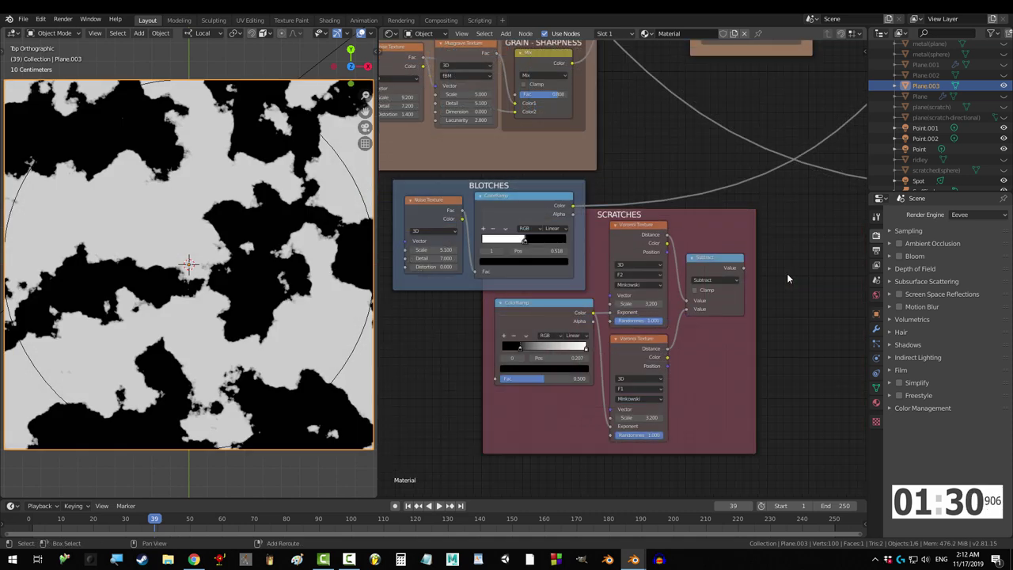
- Add and preview a MixRGB node set to Multiply, linking the Subtract Value to Color2 and the BLOTCHES ramp's Color to Fac
key(shift+a)
text(smixrg)
text(b)
key(Return)
click(796, 234)
click(802, 267)
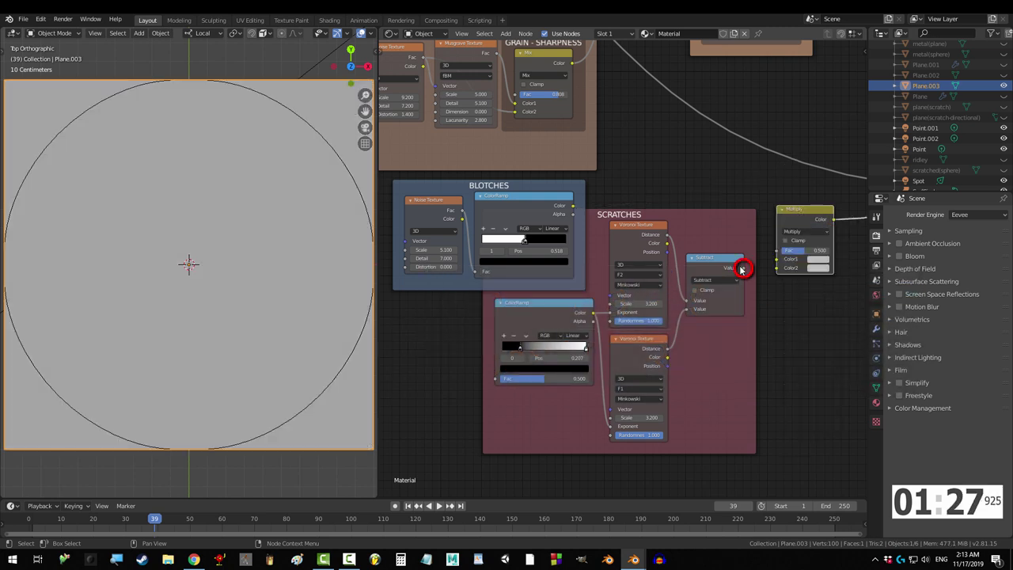
drag(753, 273, 776, 269)
drag(585, 203, 779, 250)
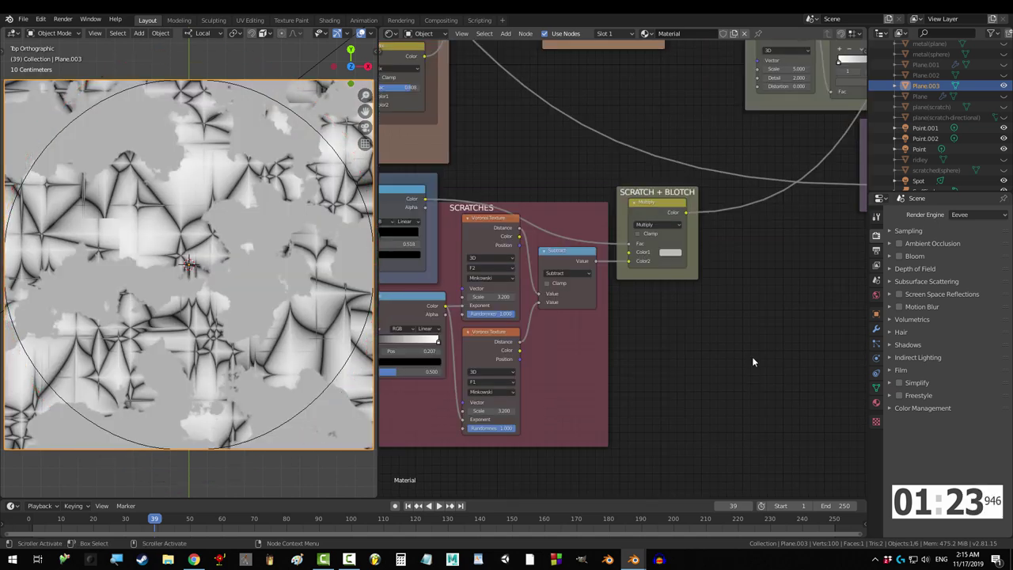
- Insert a ColorRamp after the SCRATCH + BLOTCH Multiply node and set its white stop position to 0.073
key(shift+a)
text(scolor)
key(Return)
click(722, 241)
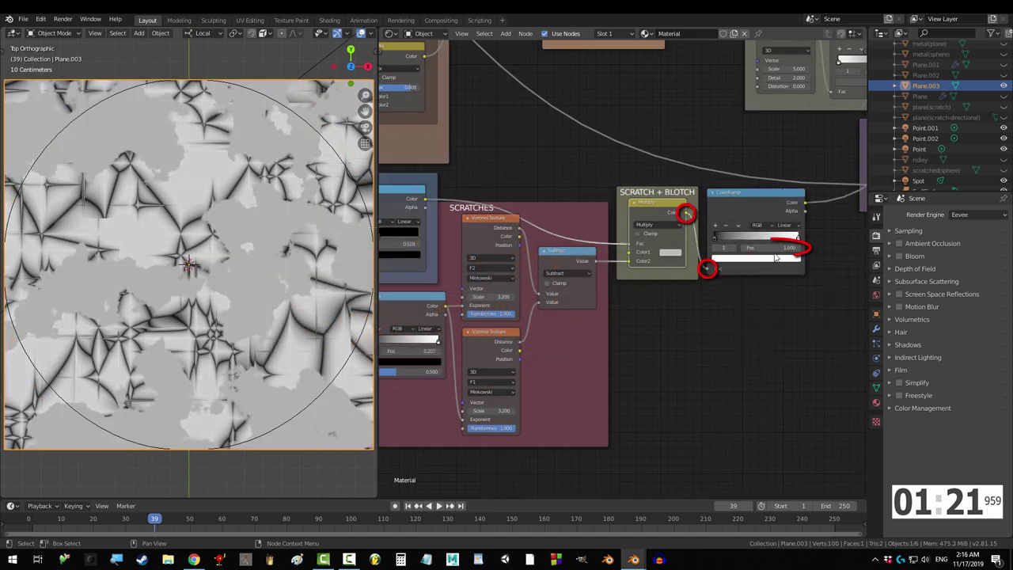
click(774, 249)
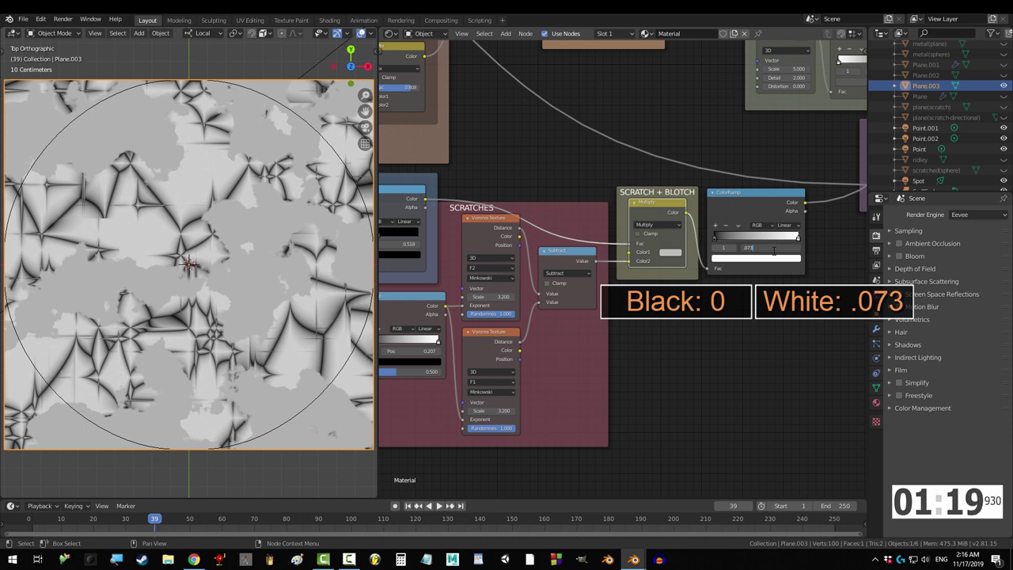
key(Return)
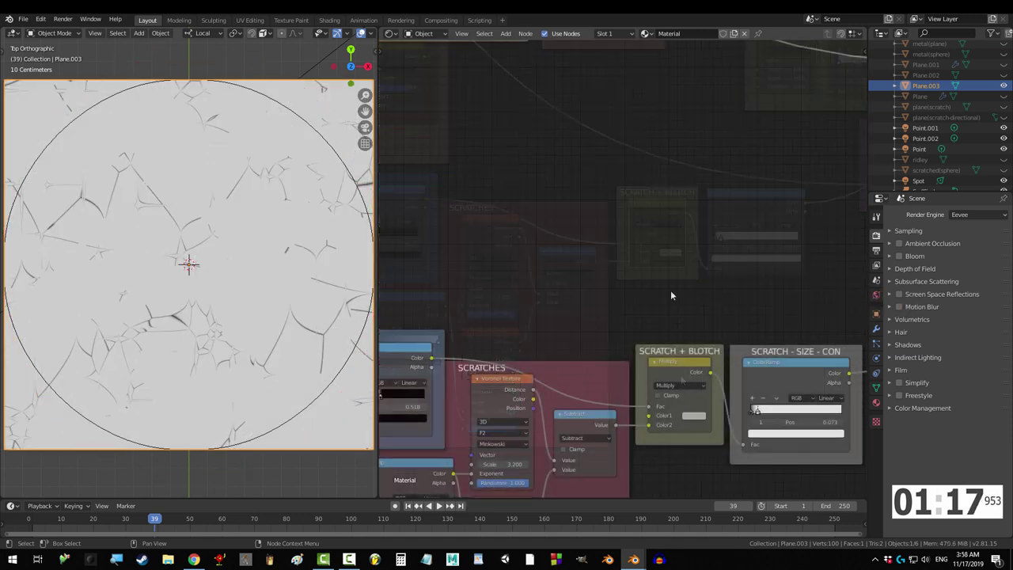
- Add and preview a Musgrave Texture node above the scratch groups and set its type to Hybrid Multifractal
key(shift+a)
text(smusg)
key(Return)
click(575, 89)
ctrl+shift+click(575, 89)
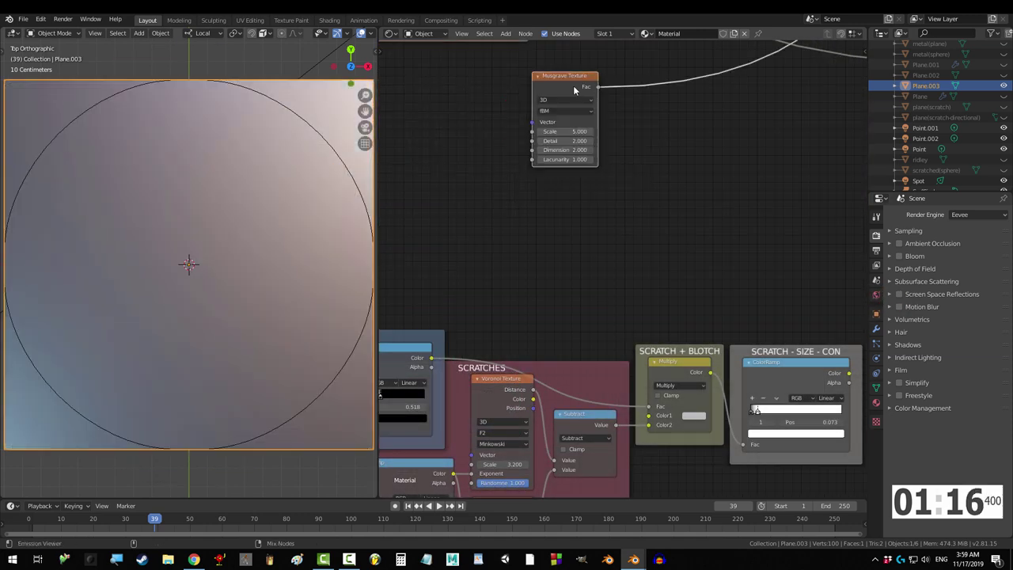
click(573, 113)
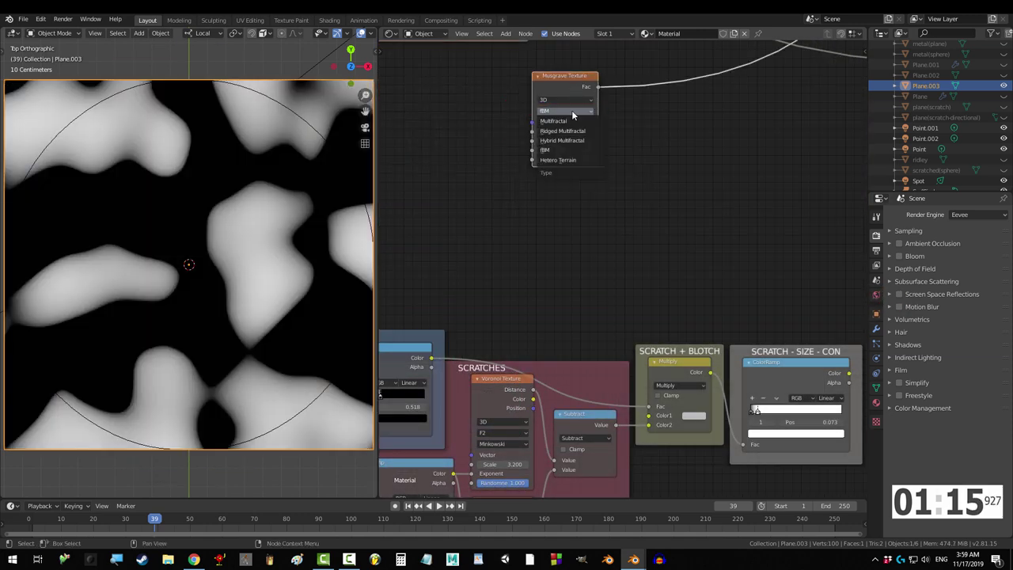
click(564, 140)
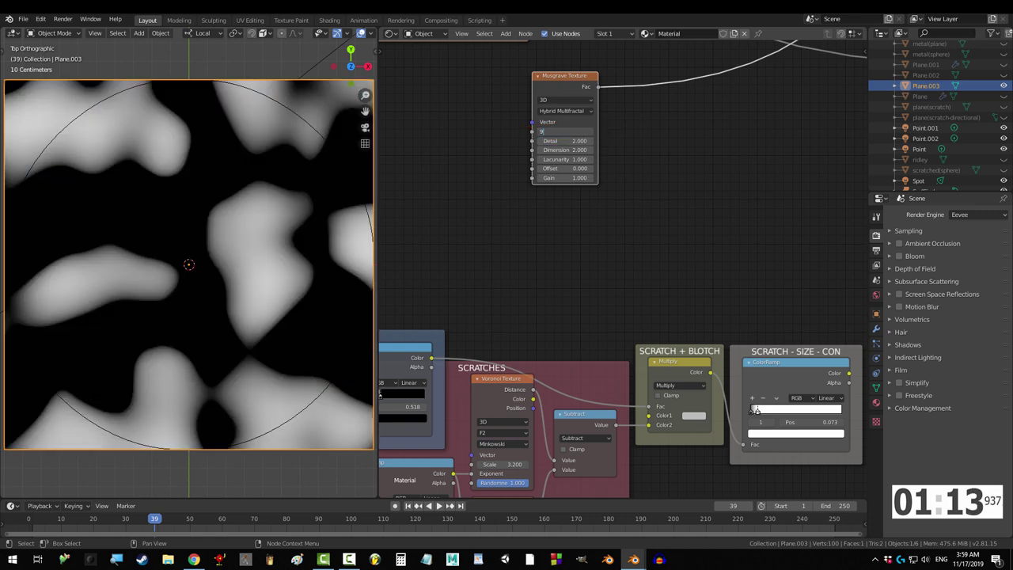
- Set the Musgrave Texture to scale 9.6, detail 16, dimension 46.9, lacunarity 0.9 and gain 0.5
text(9.6)
key(Tab)
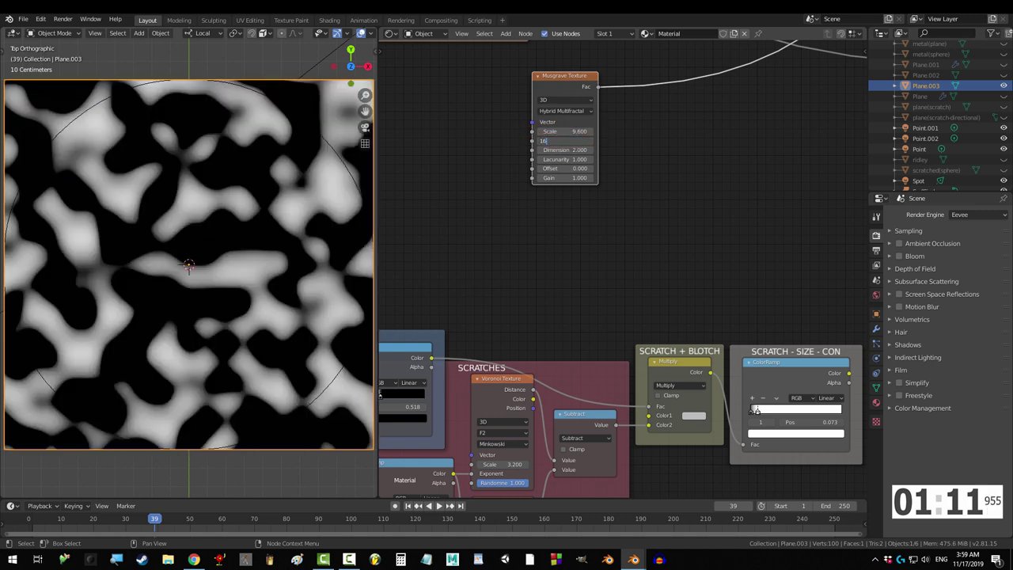
text(16)
key(Tab)
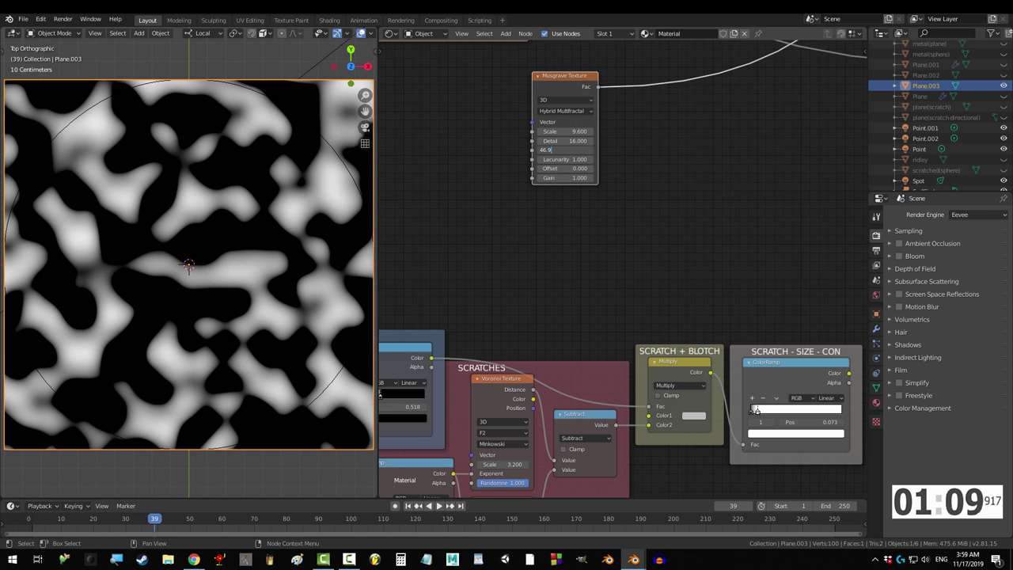
key(Tab)
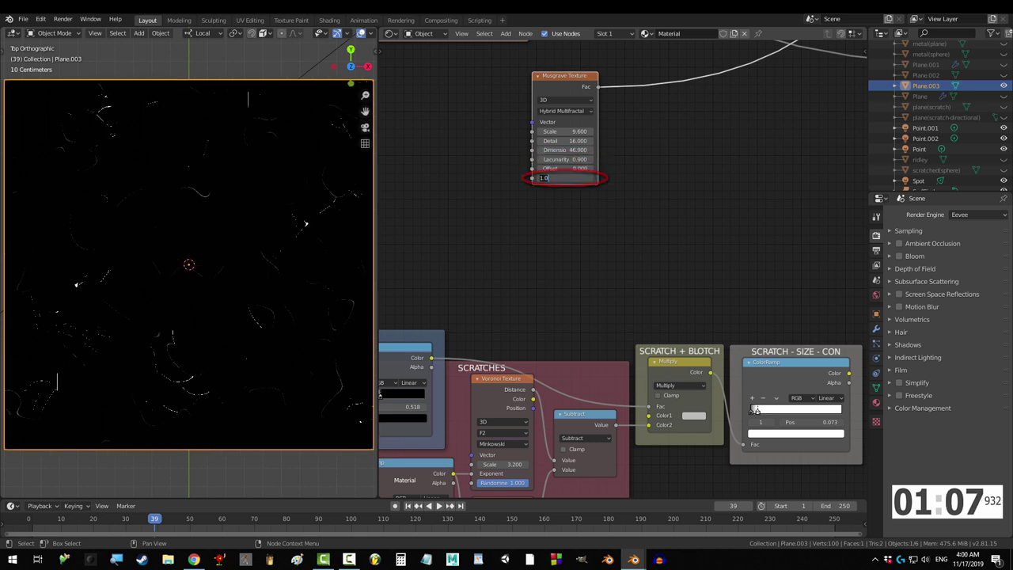
text(.5)
key(Return)
- Attach Texture Coordinate and Mapping nodes to the Musgrave Texture, set the mapping's X scale to 0.3 and shift the nodes aside
key(ctrl+t)
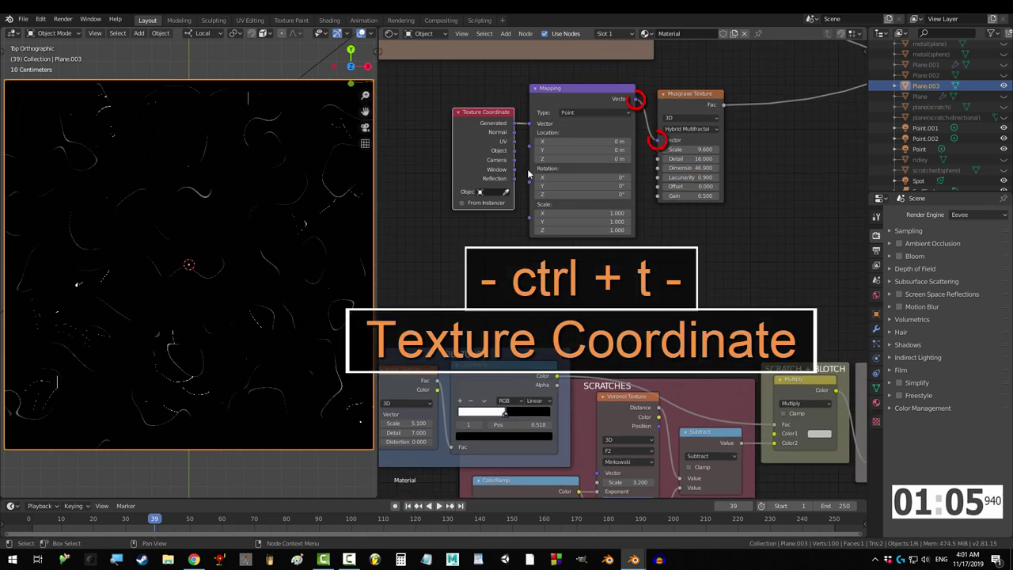
click(567, 211)
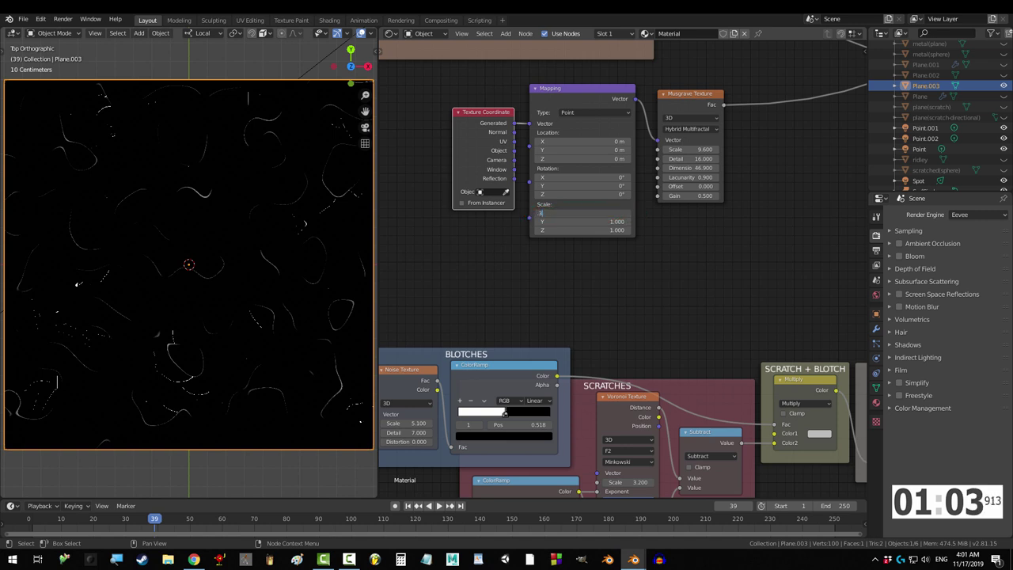
key(Return)
drag(701, 84, 495, 186)
key(g)
click(437, 183)
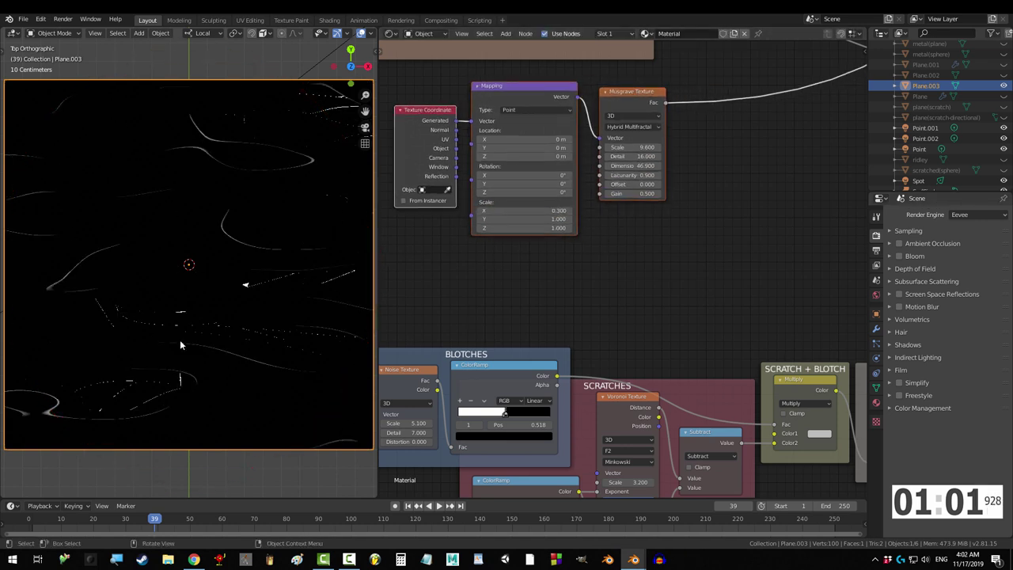
- Add and preview a Noise Texture node below the Musgrave Texture, with scale 7.6 and detail 7
key(shift+a)
text(snoise)
key(Return)
click(633, 262)
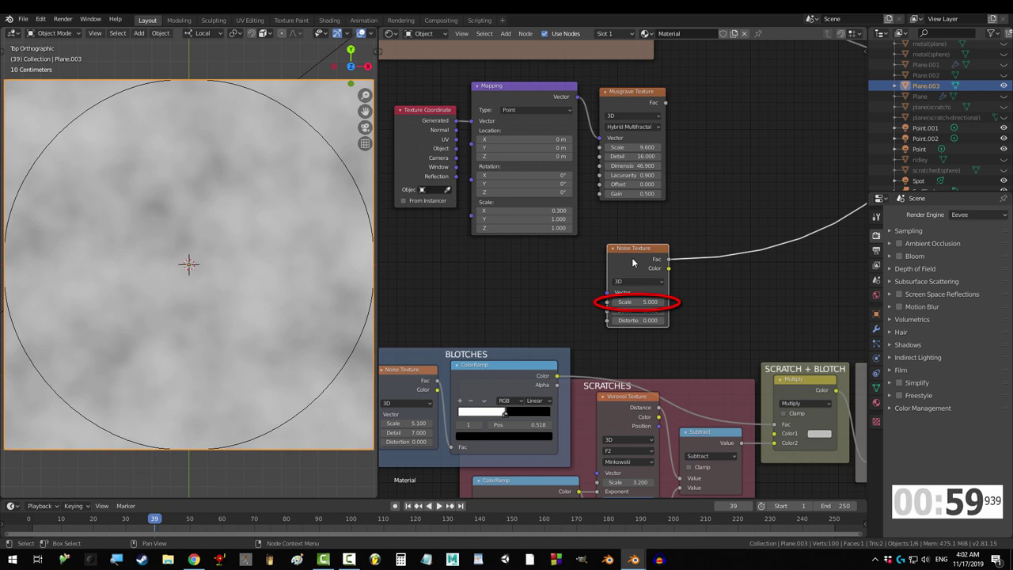
text(6)
key(Tab)
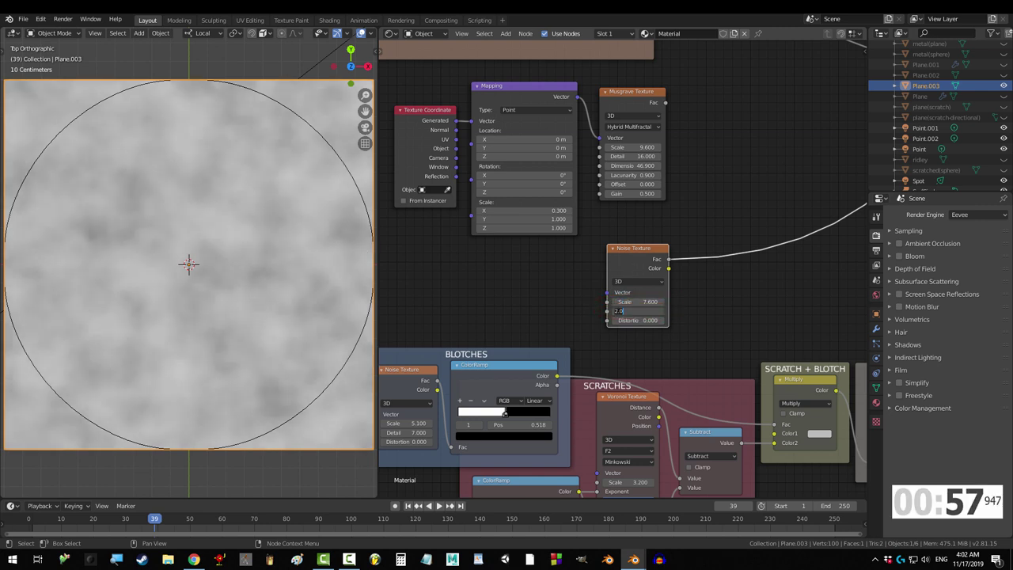
- Insert a ColorRamp after the new Noise Texture, with the black stop at 0.491 and the white stop at 0.345
key(shift+a)
text(scolorramp)
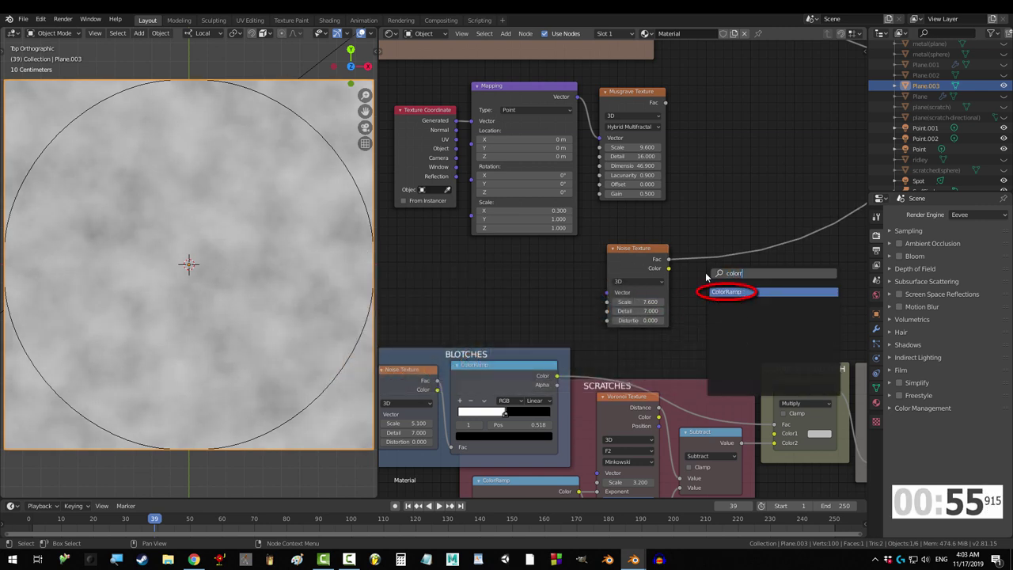
key(Return)
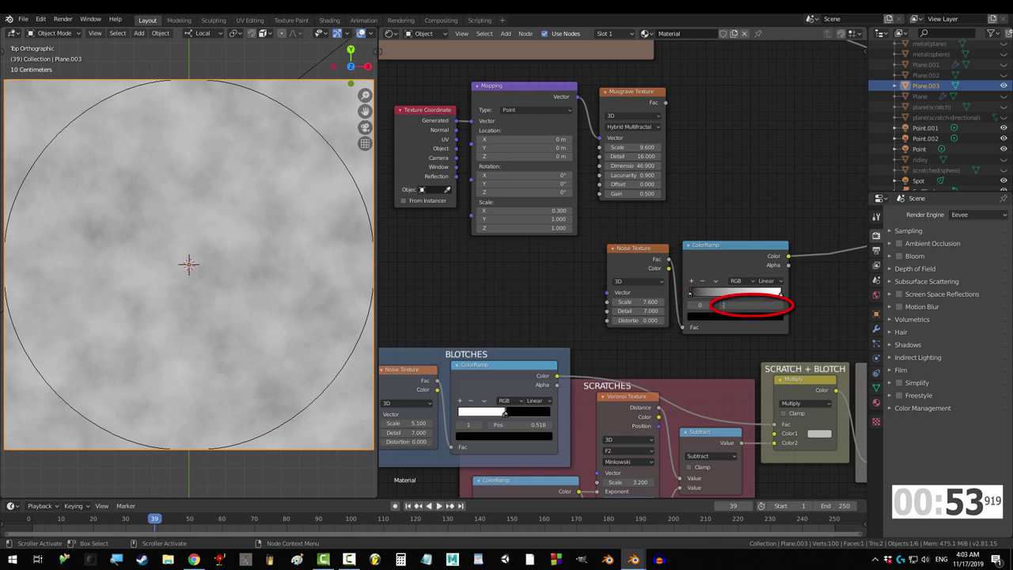
key(Return)
click(781, 295)
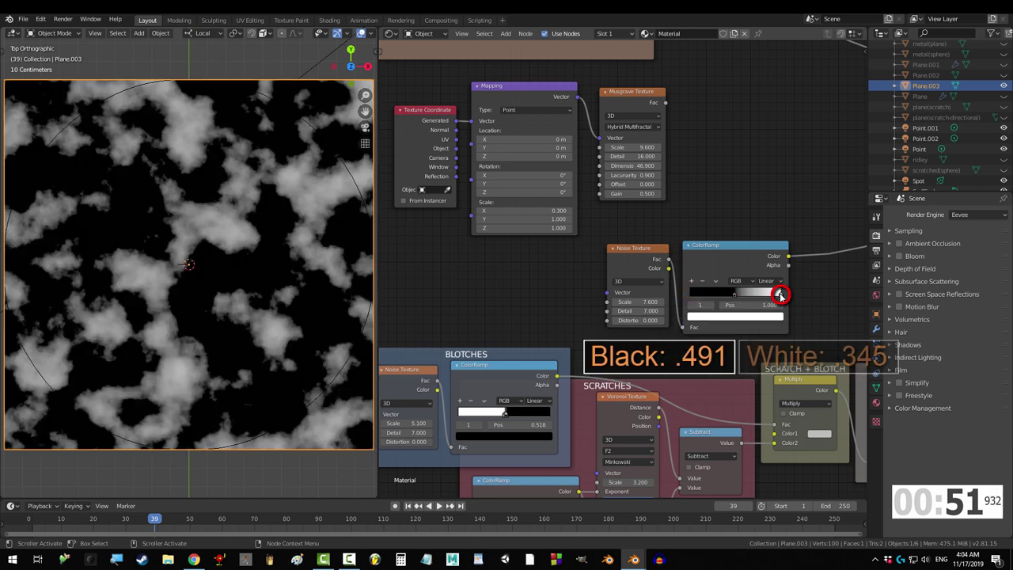
double_click(773, 305)
text(.345)
key(Return)
- Duplicate the SCRATCH + BLOTCH Multiply node beside the Musgrave Texture, linking the Musgrave Fac to Color1 and the noise ramp's Color to Color2
click(798, 379)
key(shift+d)
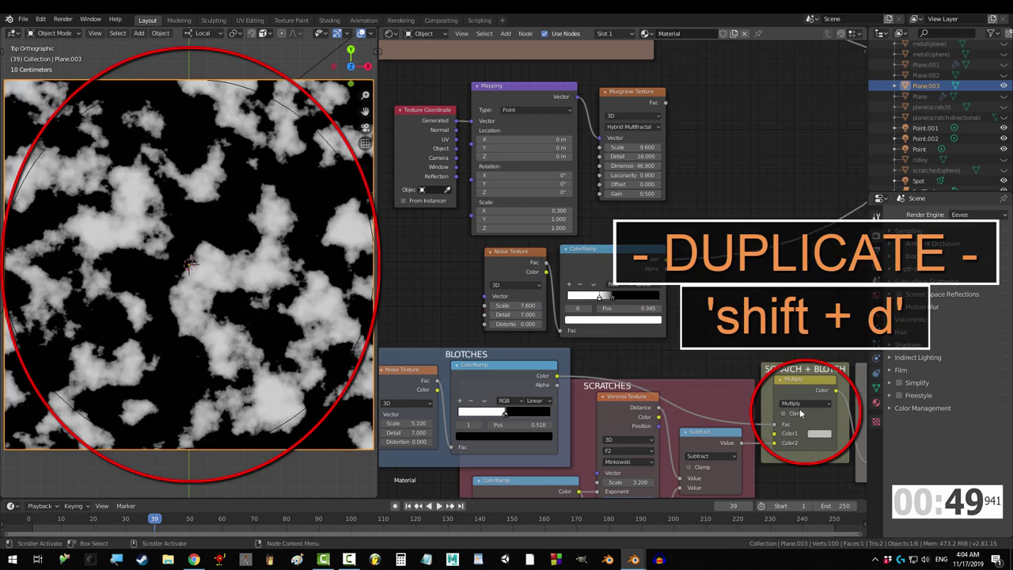
click(735, 179)
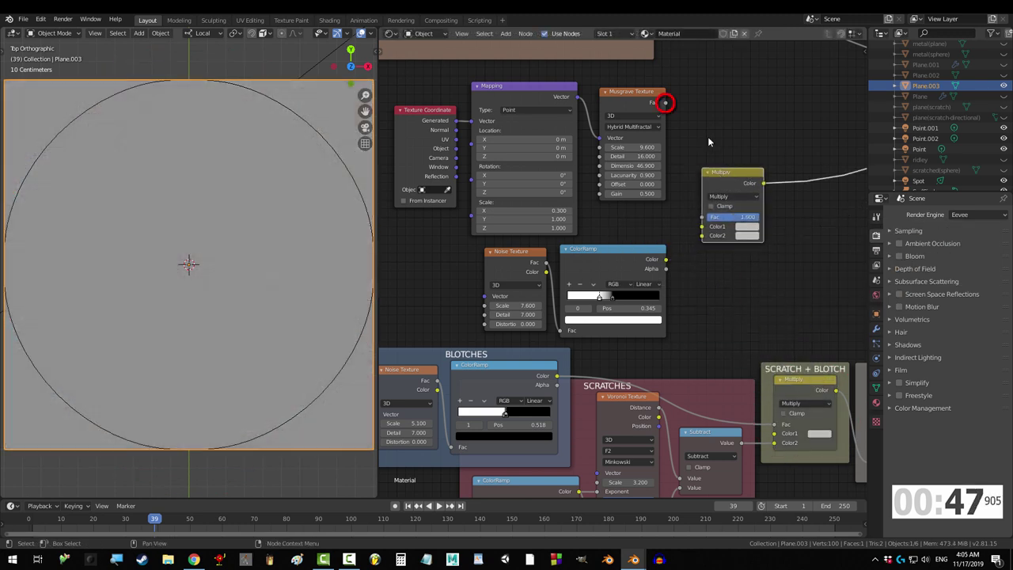
drag(700, 230, 701, 227)
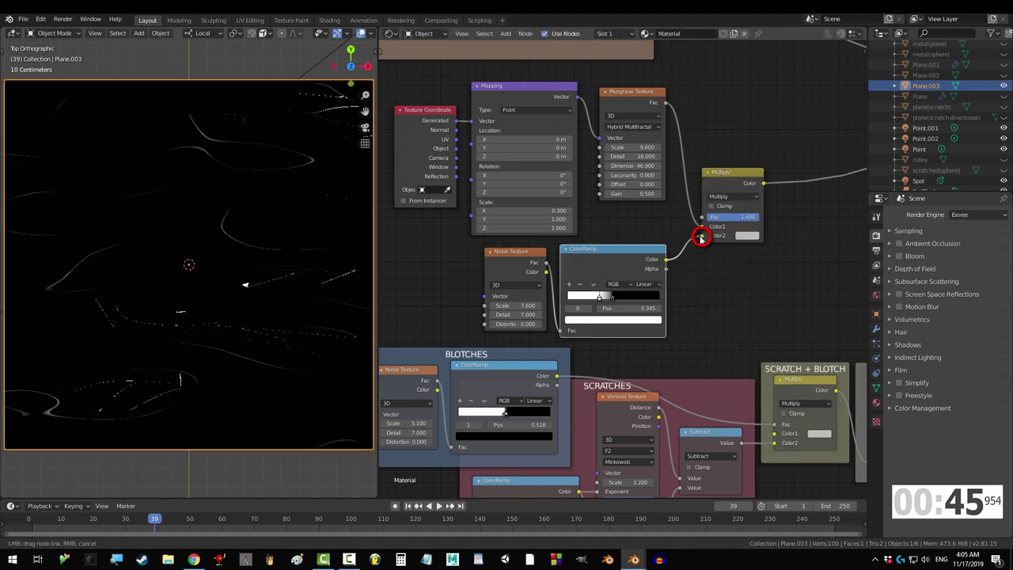
- Insert a ColorRamp node after the duplicated Multiply node
middle_drag(782, 321, 732, 320)
key(shift+a)
text(scolor)
key(Return)
click(735, 166)
- Flip the new ColorRamp and set its white stop to position 0 and black stop to 0.014
click(762, 202)
click(782, 210)
double_click(801, 224)
click(828, 212)
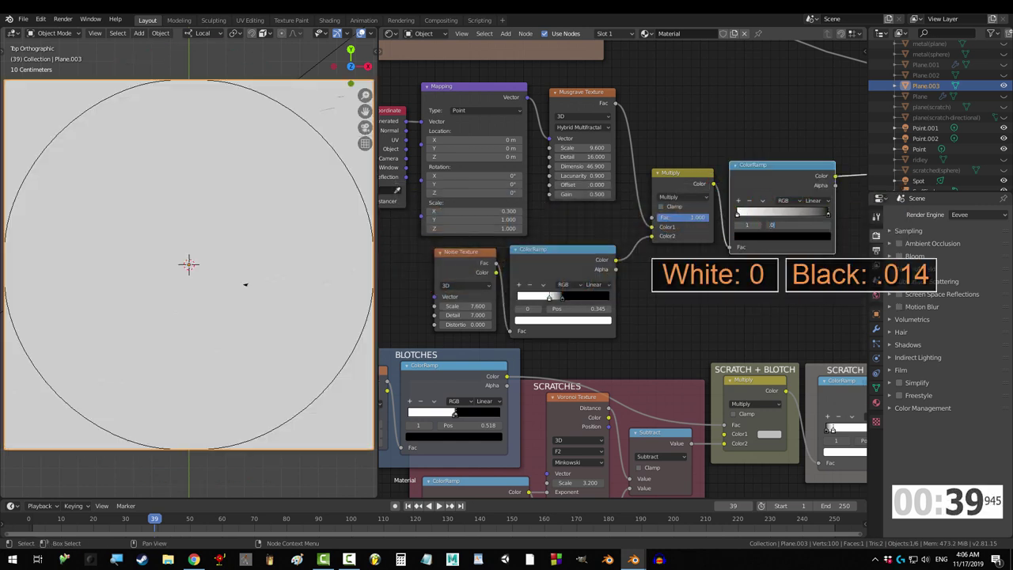
key(Return)
- Duplicate the Multiply node after the new ColorRamp, linking that ramp's Color to Color1 and the SCRATCH - SIZE - CON Color to Color2
middle_drag(813, 316, 618, 305)
click(484, 169)
key(shift+d)
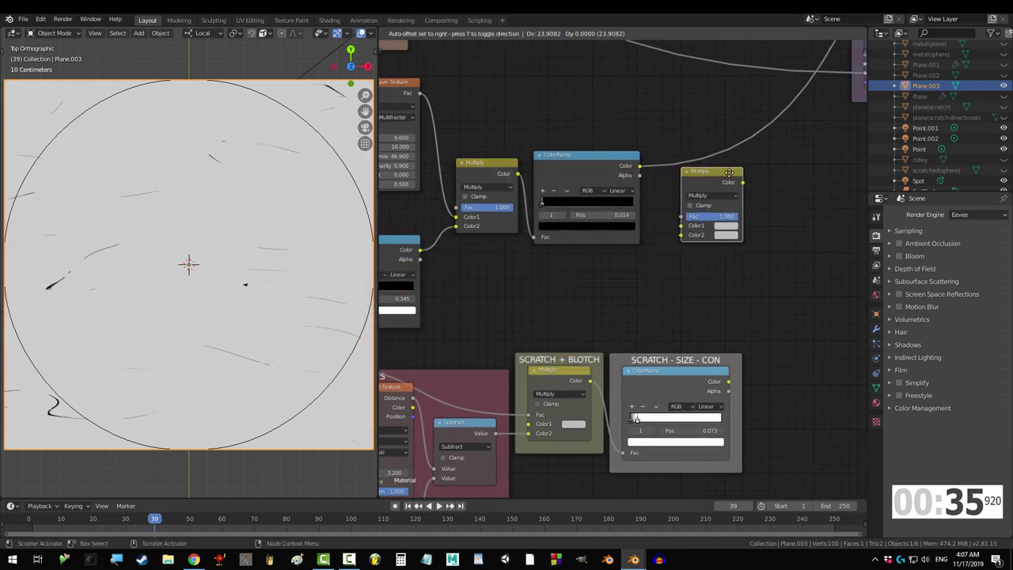
click(801, 167)
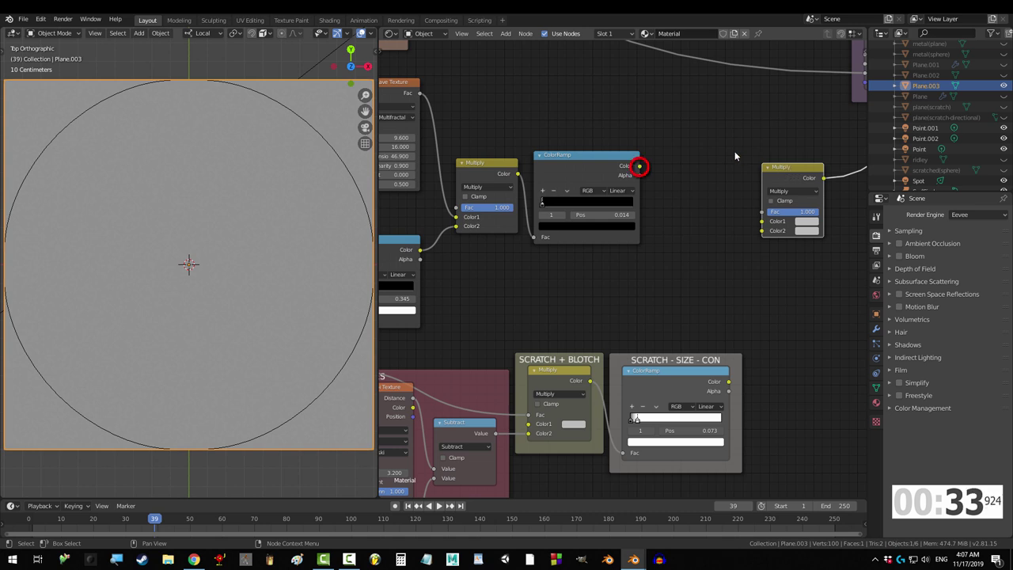
drag(641, 167, 762, 221)
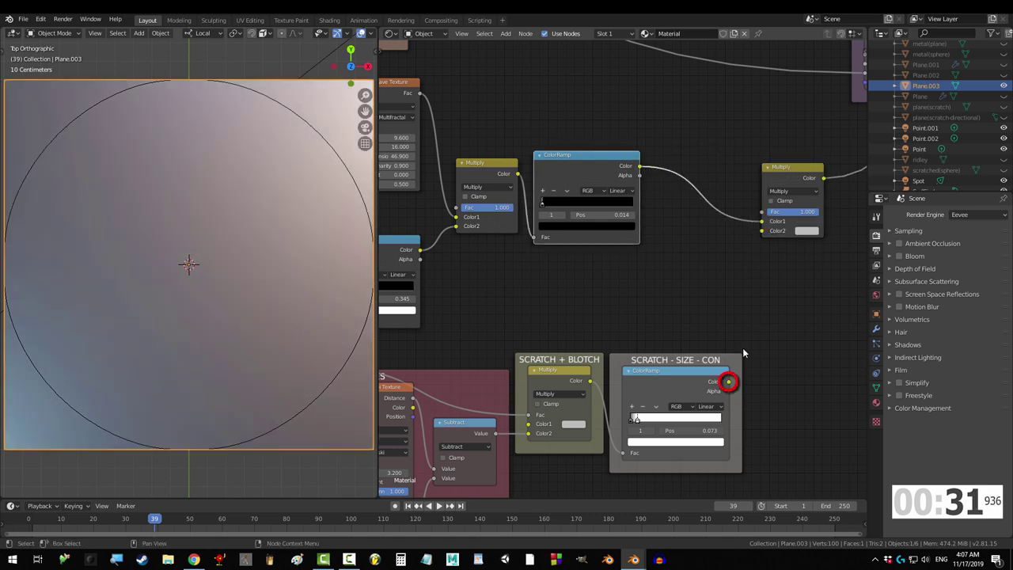
drag(739, 368, 760, 238)
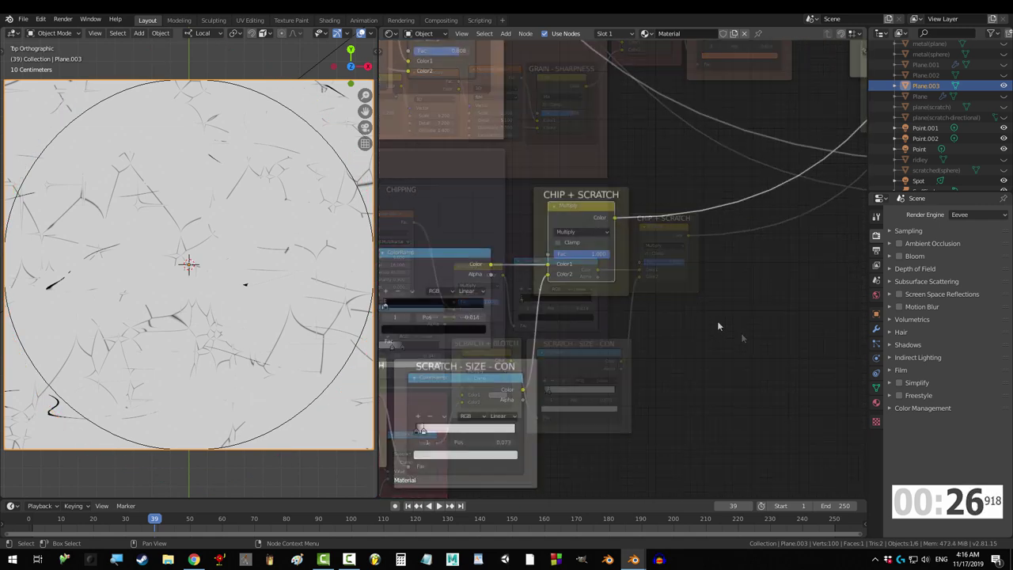
- Insert a ColorRamp after the CHIP + SCRATCH Multiply node, fading from white to a grey stop at position 0.336
key(shift+a)
text(s)
text(ColorRamp)
key(Return)
click(680, 235)
click(679, 236)
click(686, 247)
click(739, 275)
drag(731, 203, 731, 161)
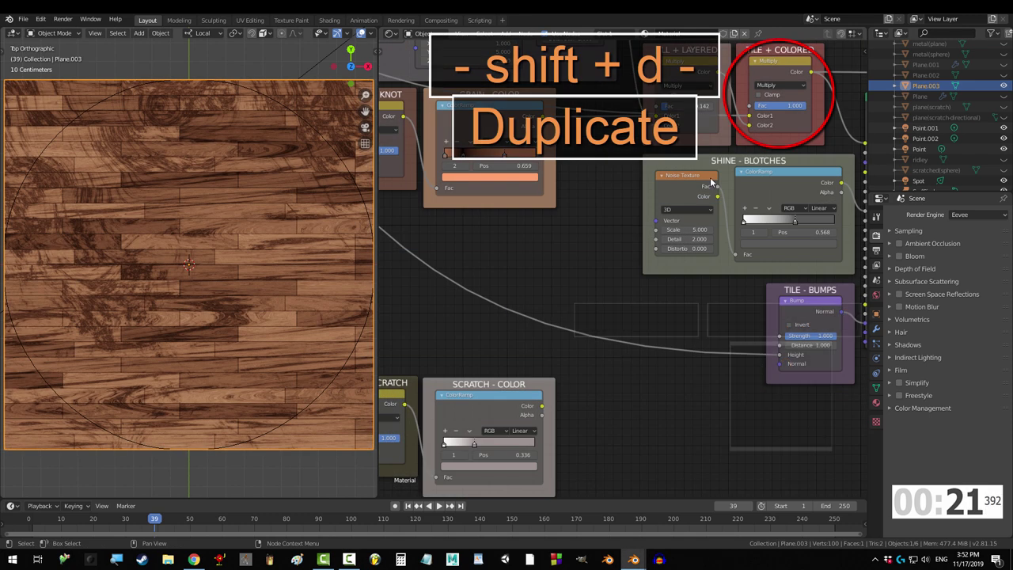
- Duplicate the TILE + COLORED Multiply node to combine GRAIN - COLOR as Color1 with SCRATCH - COLOR as Color2, feeding ALL + LAYERED's Color1
key(shift+d)
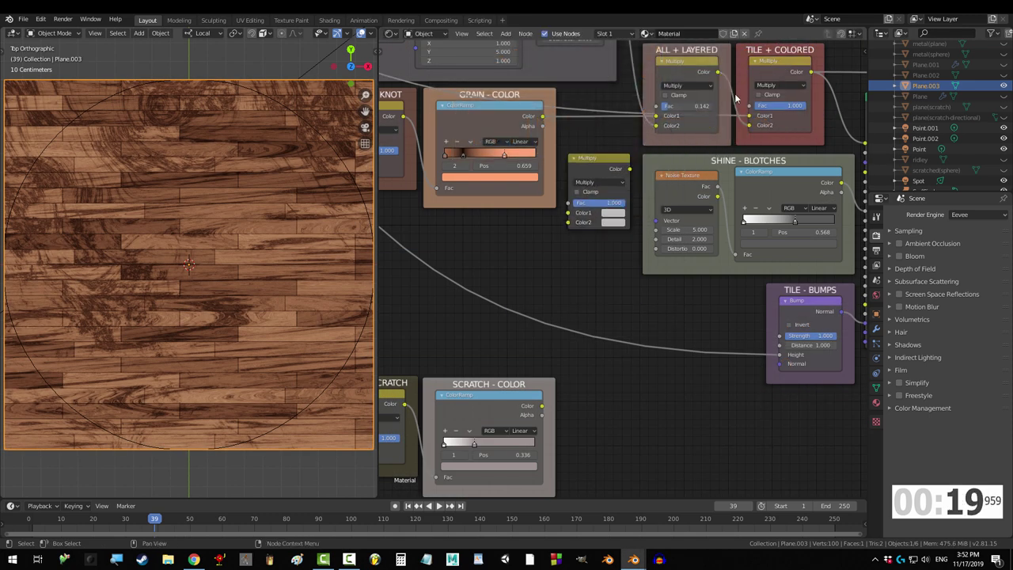
drag(657, 117, 656, 118)
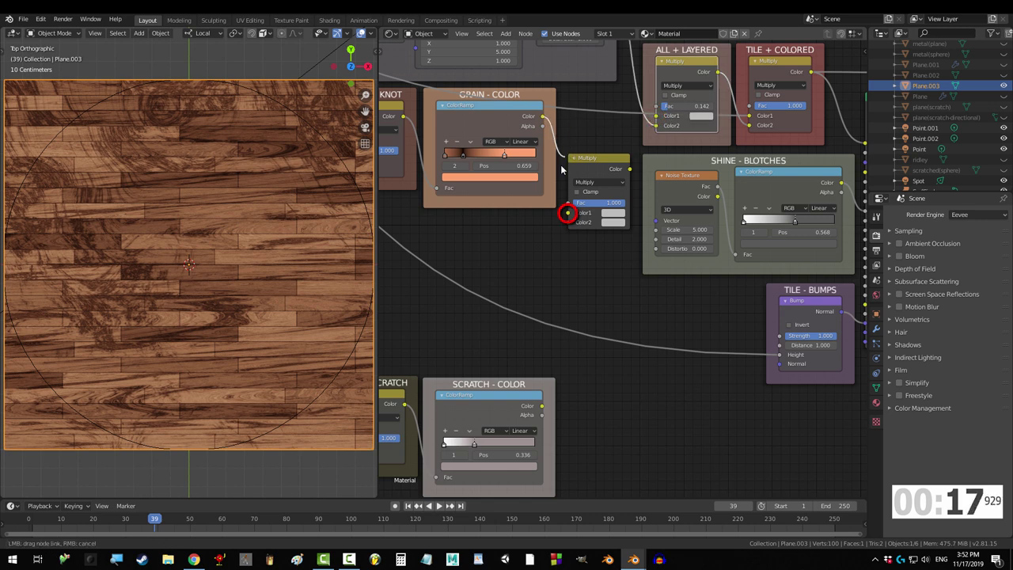
drag(568, 220, 568, 222)
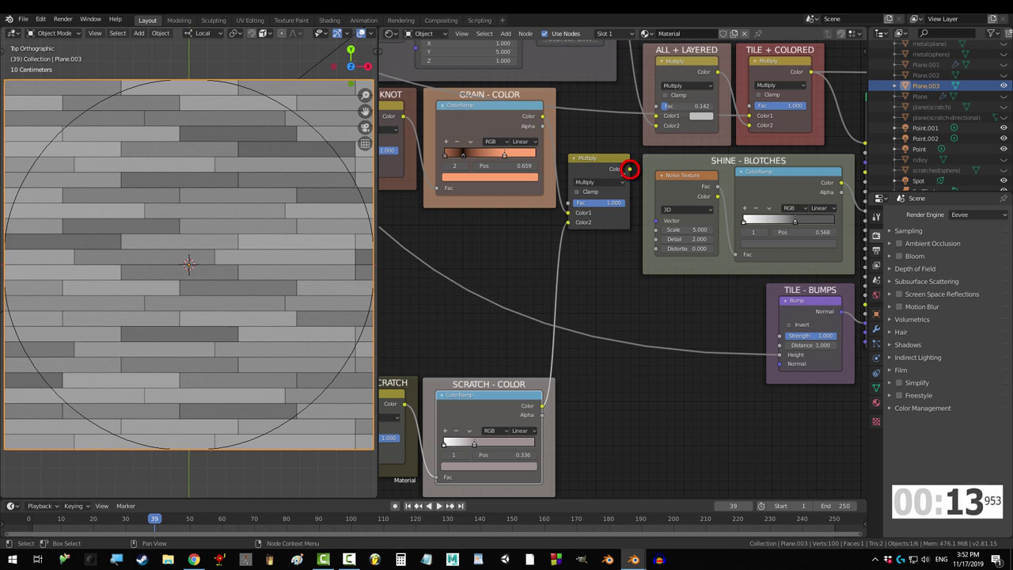
drag(655, 115, 632, 156)
drag(655, 118, 655, 118)
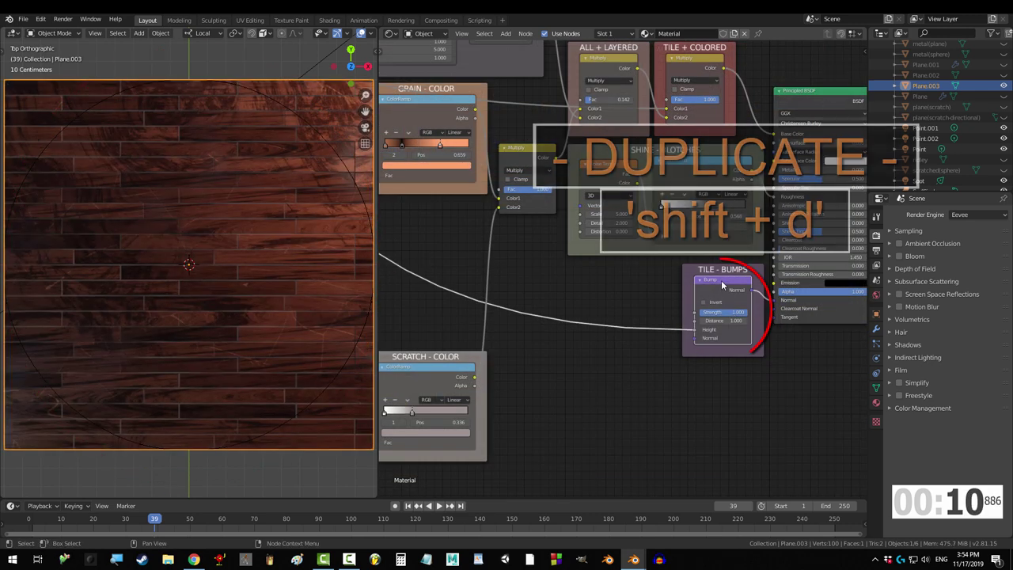
- Duplicate the TILE - BUMPS Bump node with Strength 0.075, and set the Principled BSDF's Clearcoat to 1.000 with Clearcoat Roughness 0.195
key(shift+d)
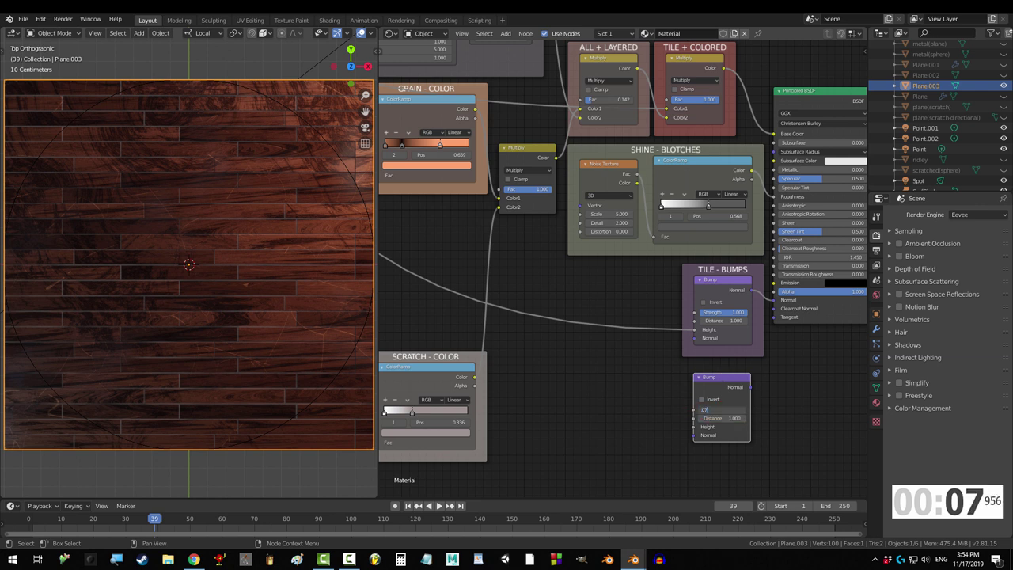
drag(798, 241, 866, 241)
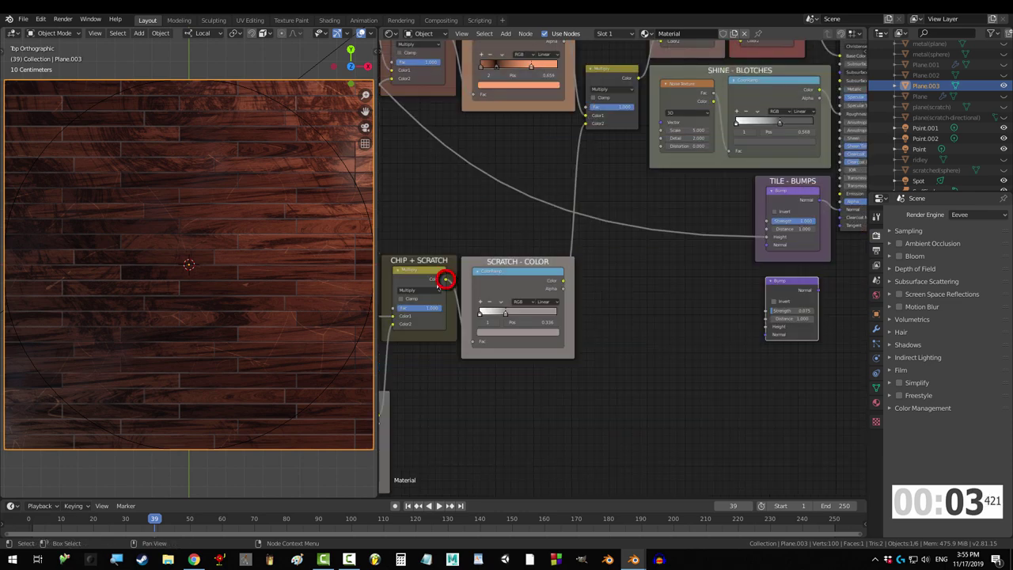
- Link the CHIP + SCRATCH Color to the duplicated Bump node's Height, and its Normal to the Principled BSDF's Clearcoat Normal
ctrl+shift+click(448, 280)
drag(449, 280, 765, 326)
middle_drag(803, 268, 735, 292)
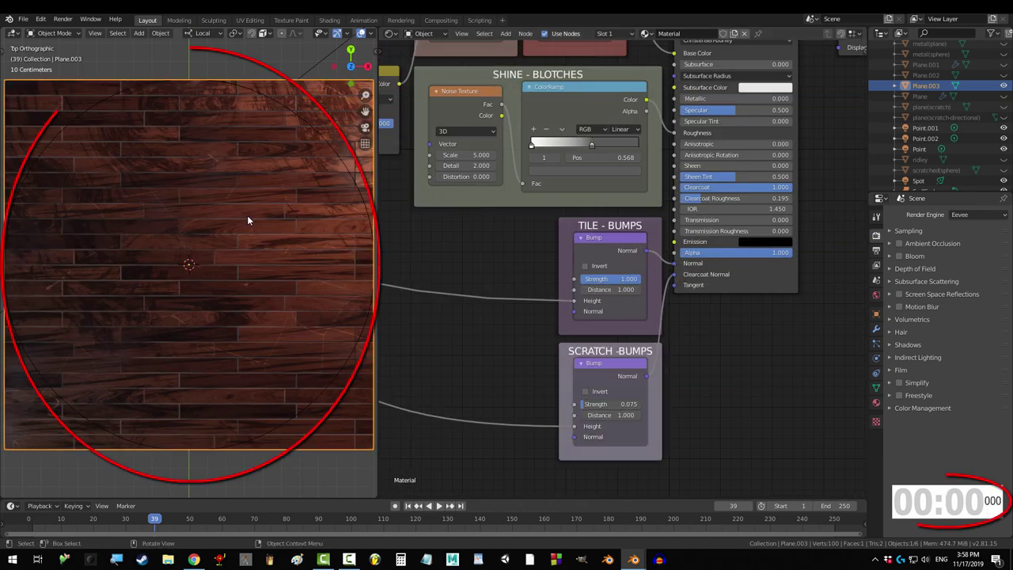
- In the KNOTS group, set the TILE - CONTROL Mix Fac to 0.000 and adjust the Wave Texture's Distortion and Musgrave Texture's Dimension
middle_drag(220, 207, 235, 276)
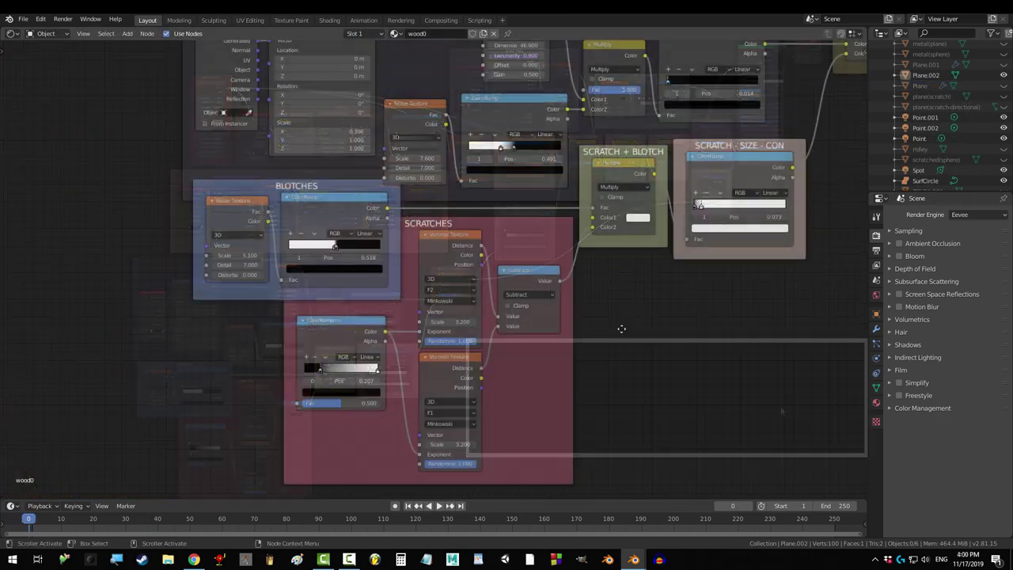
middle_drag(623, 328, 500, 566)
middle_drag(491, 238, 451, 390)
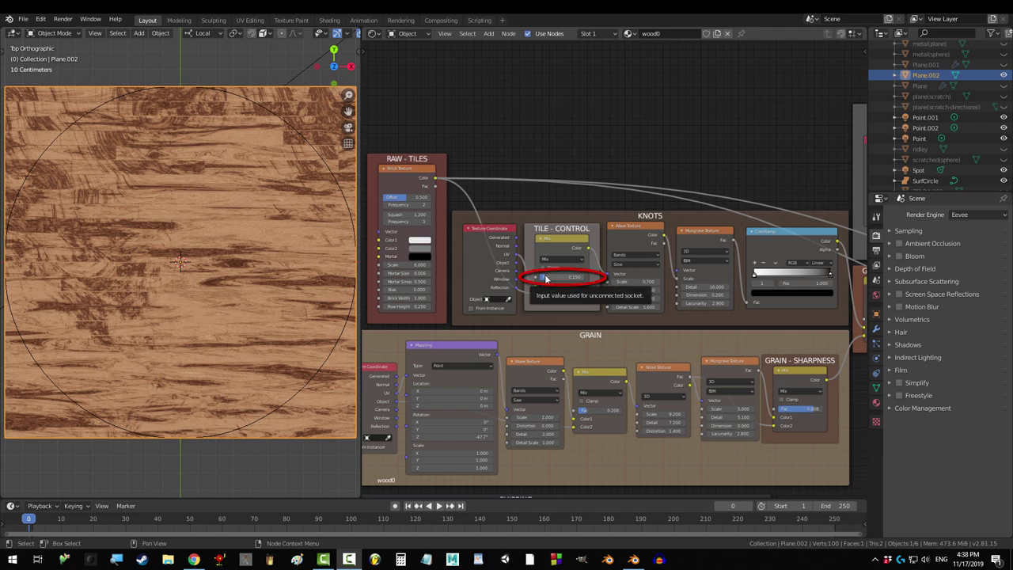
mouse_move(546, 279)
mouse_down()
mouse_move(584, 279)
mouse_move(538, 279)
mouse_up()
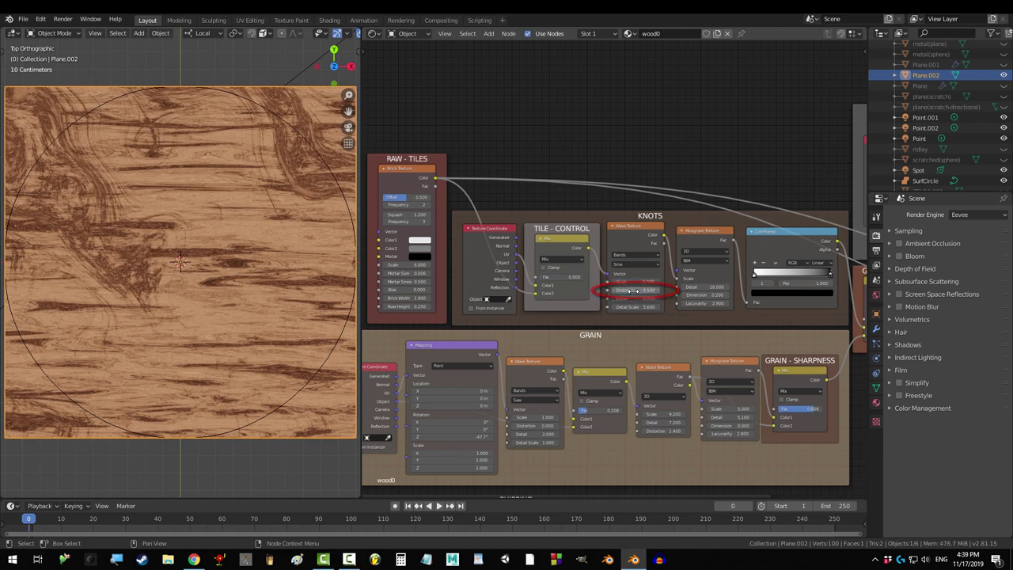
mouse_move(633, 291)
mouse_down()
mouse_move(649, 290)
mouse_move(634, 291)
mouse_move(642, 307)
mouse_move(663, 307)
mouse_move(635, 307)
mouse_up()
drag(706, 295, 691, 296)
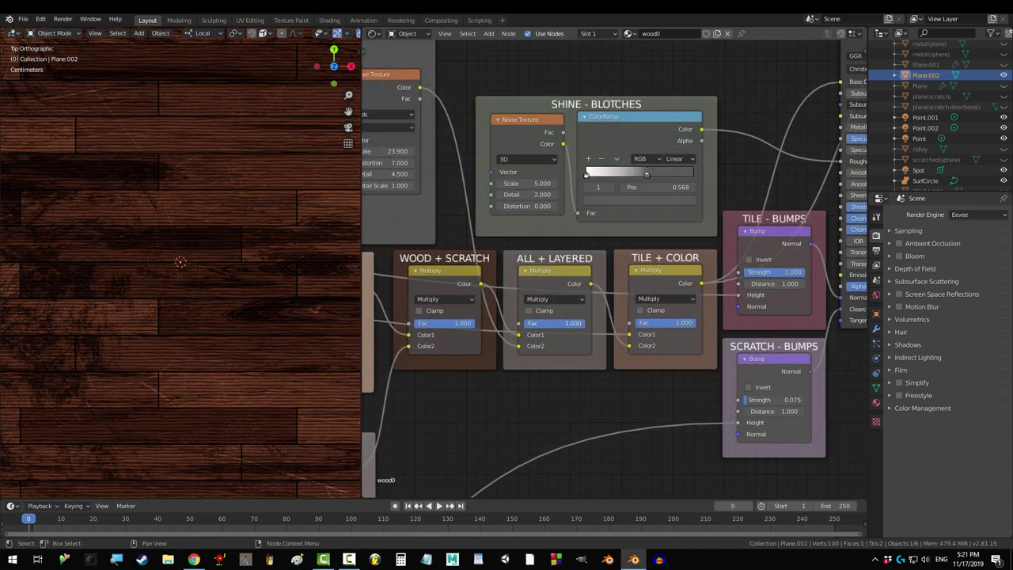
- Lower the ALL + LAYERED Multiply node's Fac and reposition the black and brown stops of the GRAIN - COLOR ramp
drag(583, 324, 524, 324)
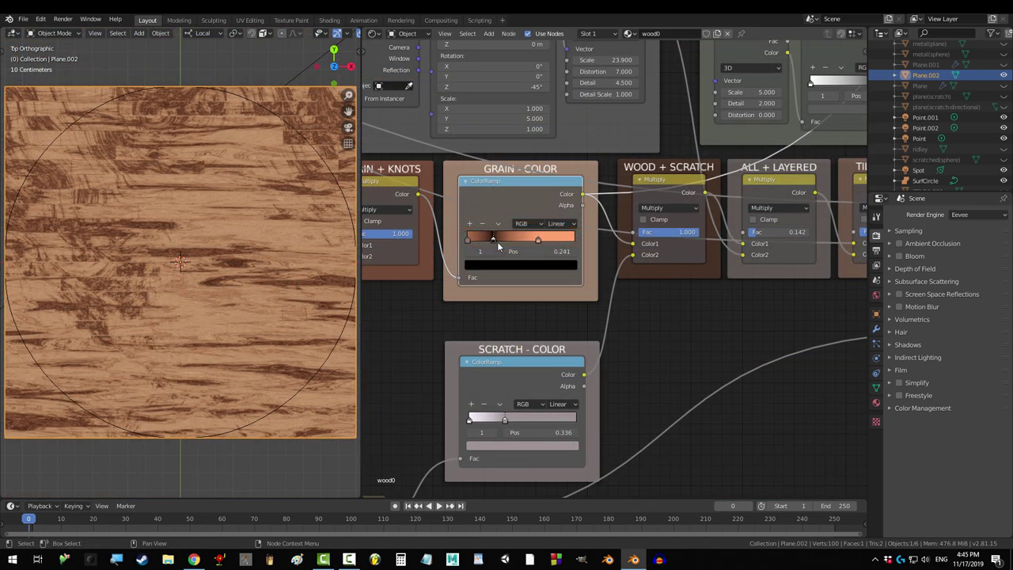
drag(499, 242, 543, 277)
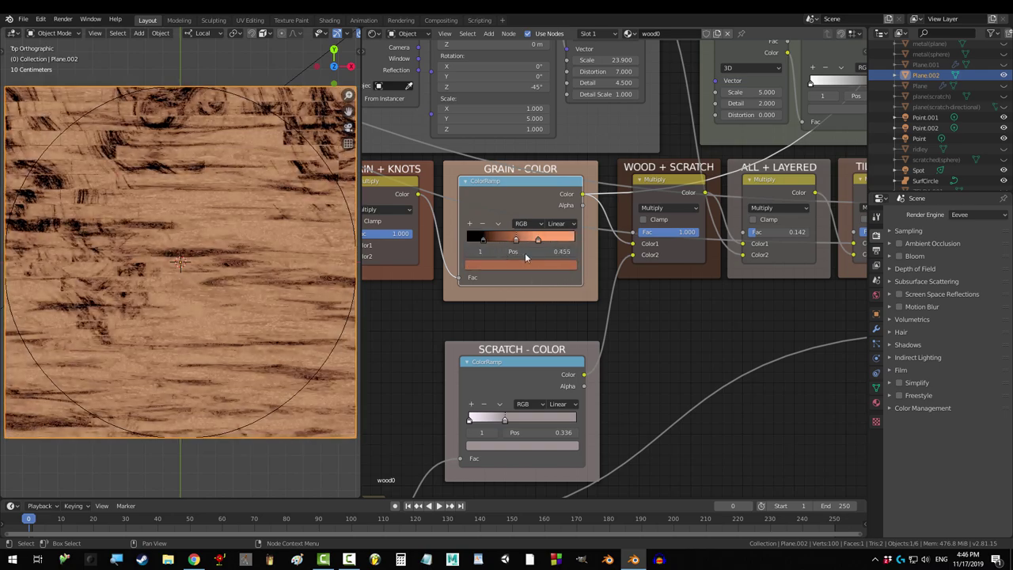
drag(526, 254, 494, 262)
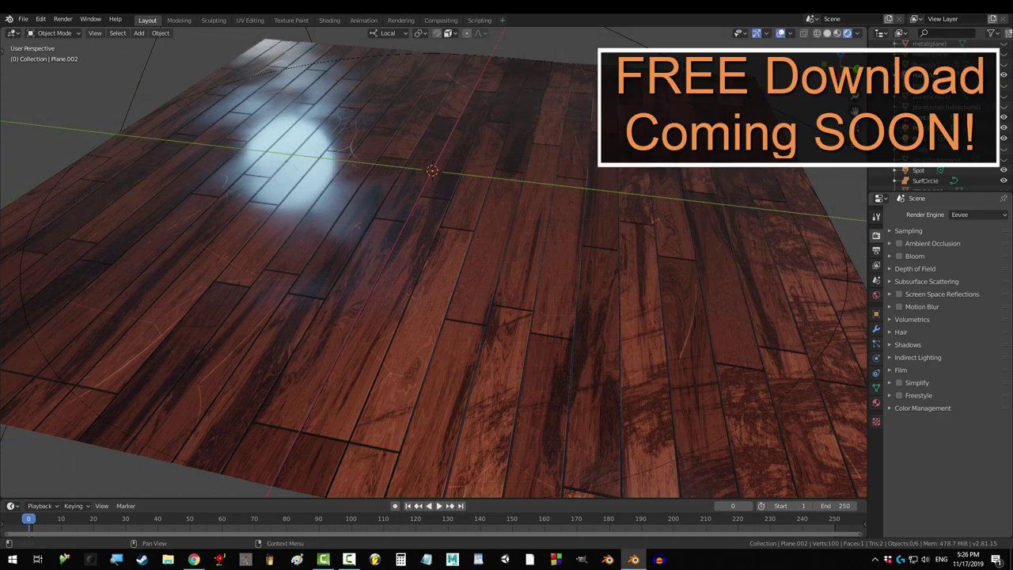